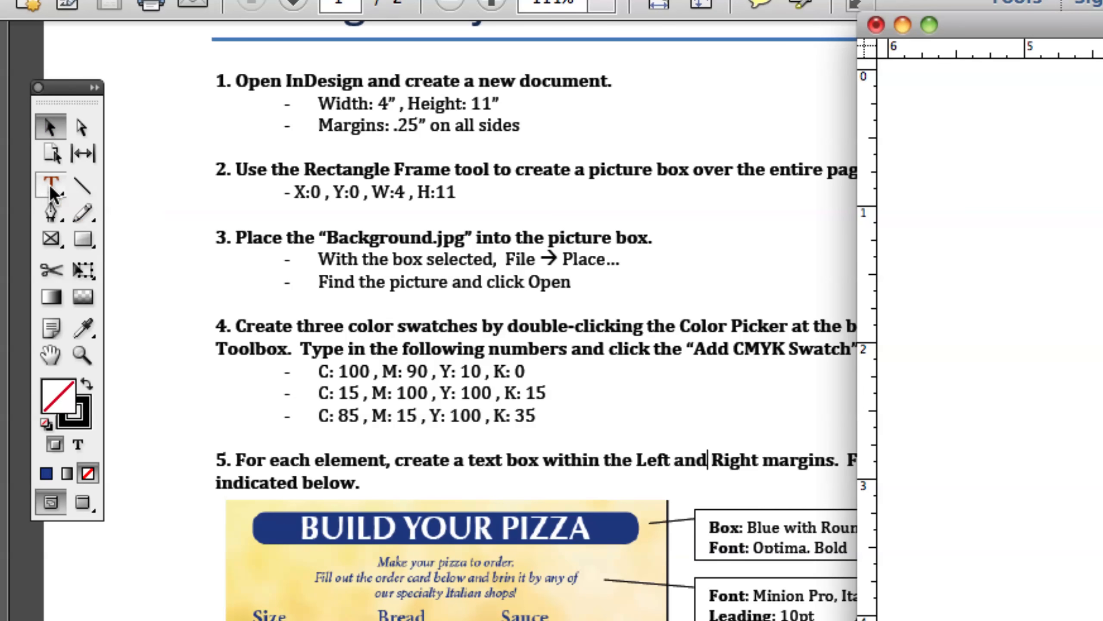
- Draw a text frame on the pasteboard and enter the heading BUILD YOUR PIZZA
{"action": "left_click", "coordinate": [51, 187]}
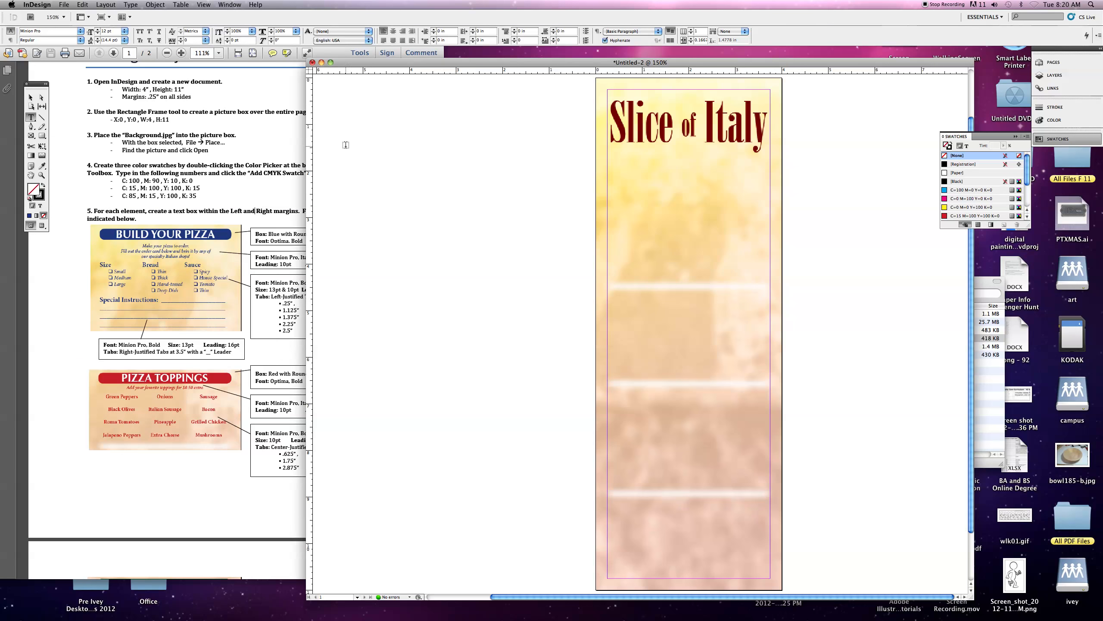
{"action": "left_click_drag", "start_coordinate": [346, 144], "coordinate": [514, 195]}
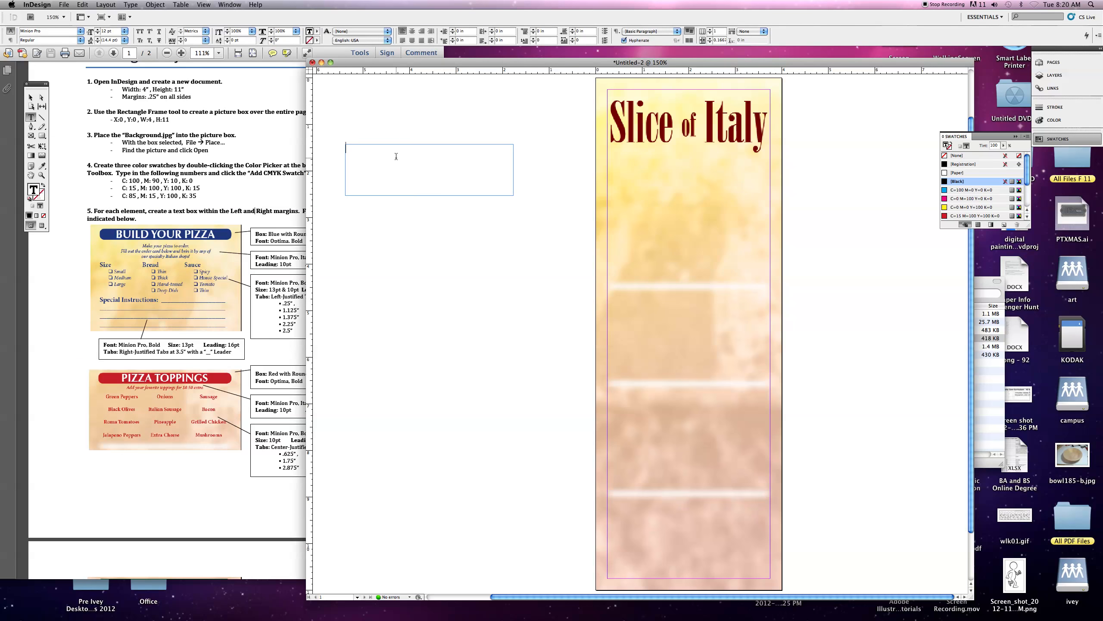
{"action": "type", "text": "BUILD YOUR PIZZA"}
- Select the heading text and set its font to Optima Bold
{"action": "left_click_drag", "start_coordinate": [423, 150], "coordinate": [345, 149]}
{"action": "left_click_drag", "start_coordinate": [346, 64], "coordinate": [401, 64]}
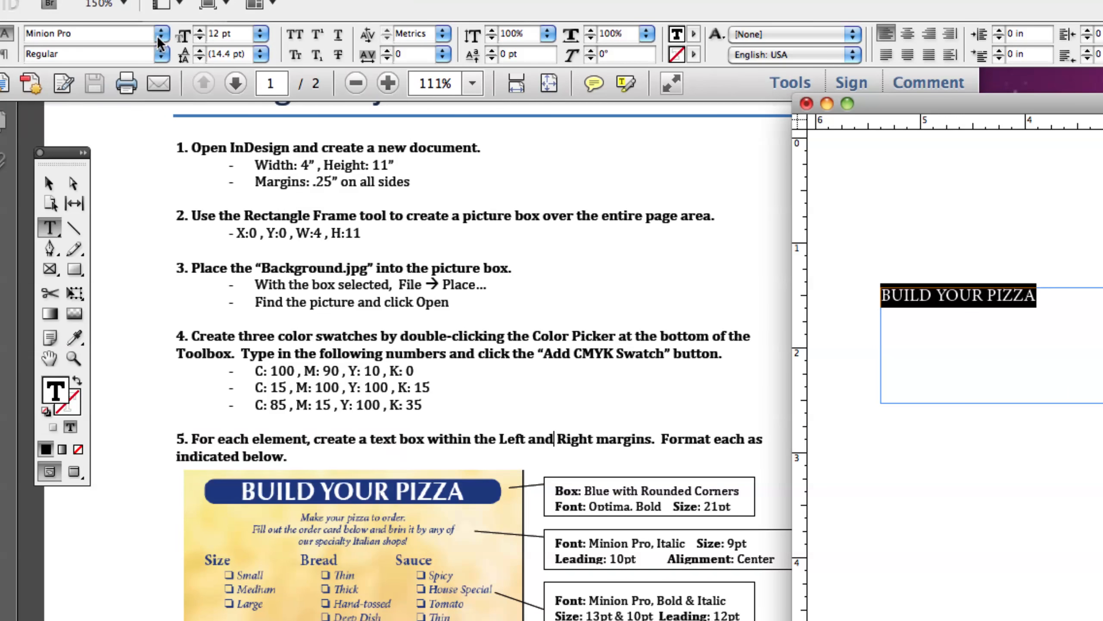
{"action": "left_click", "coordinate": [160, 34]}
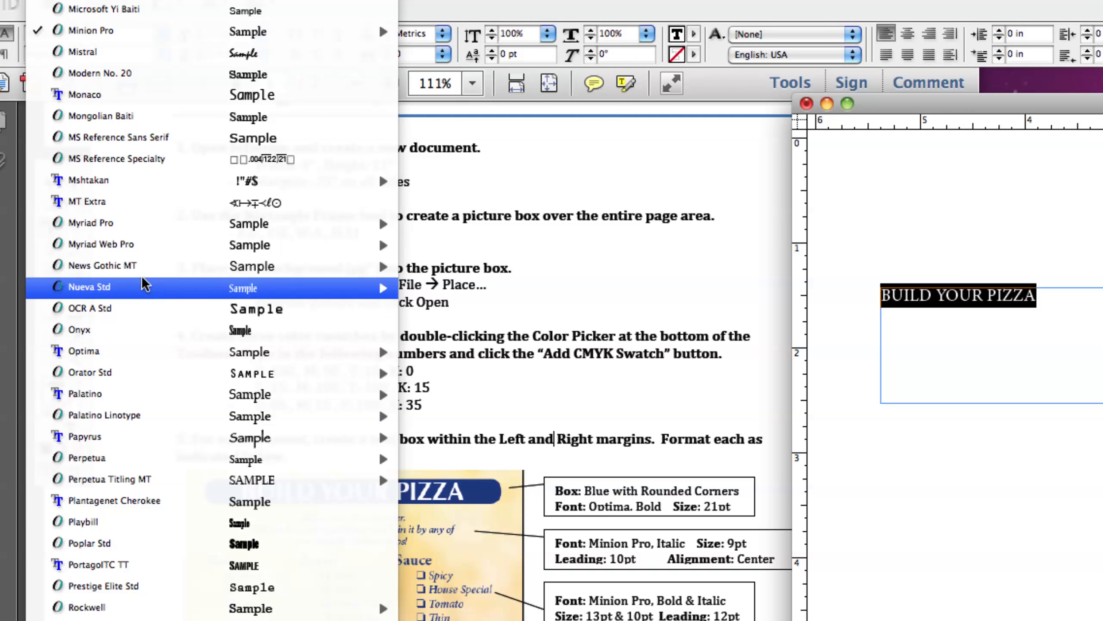
{"action": "mouse_move", "coordinate": [108, 352]}
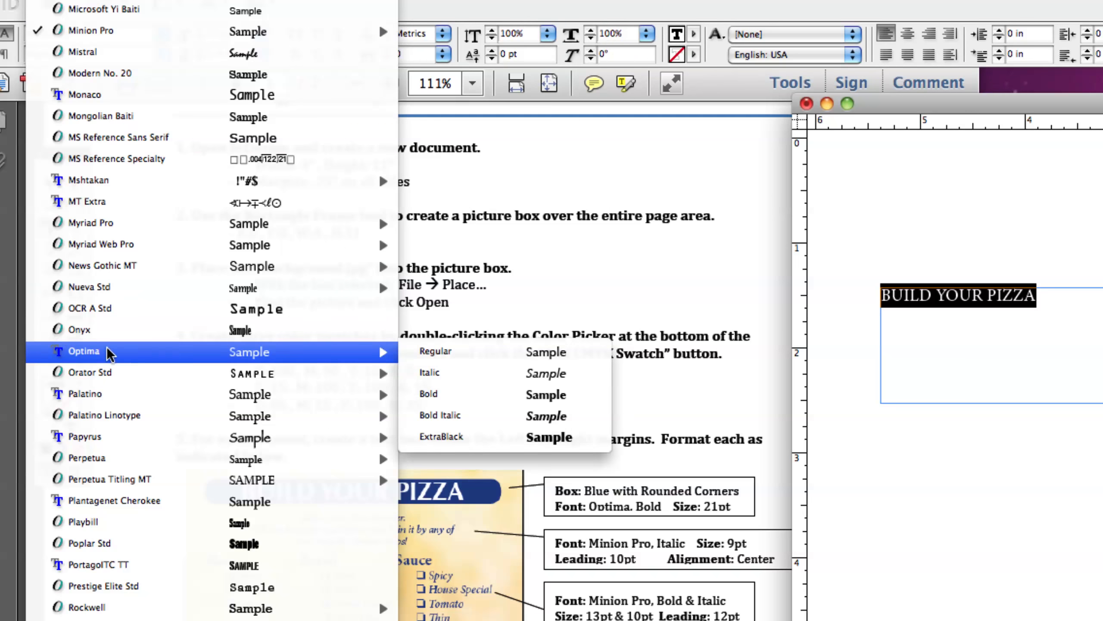
{"action": "left_click", "coordinate": [452, 356]}
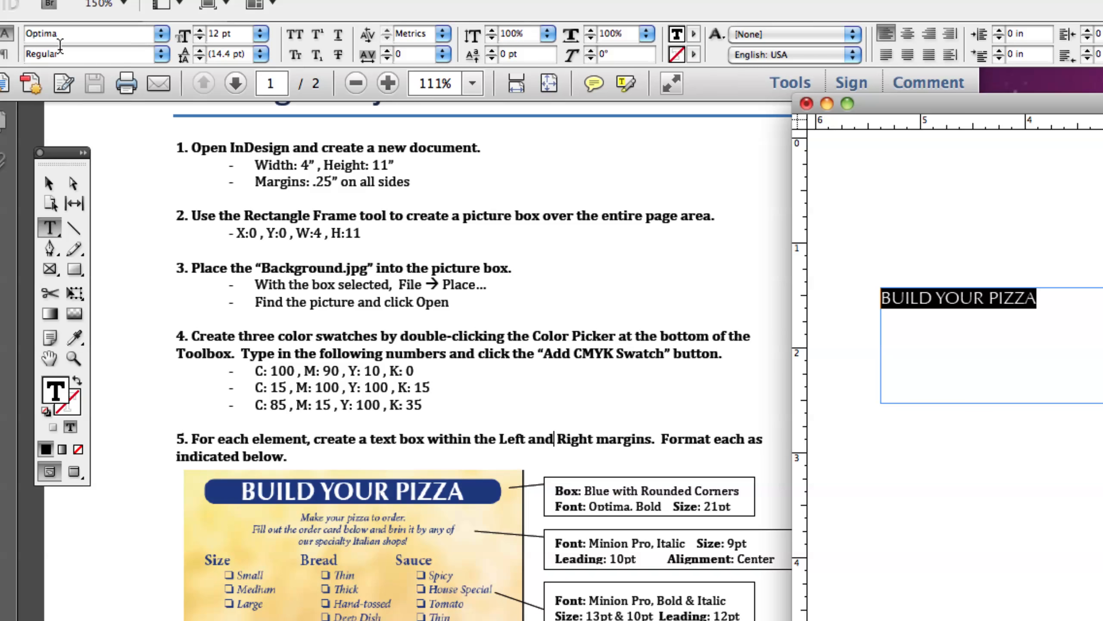
{"action": "left_click", "coordinate": [164, 53]}
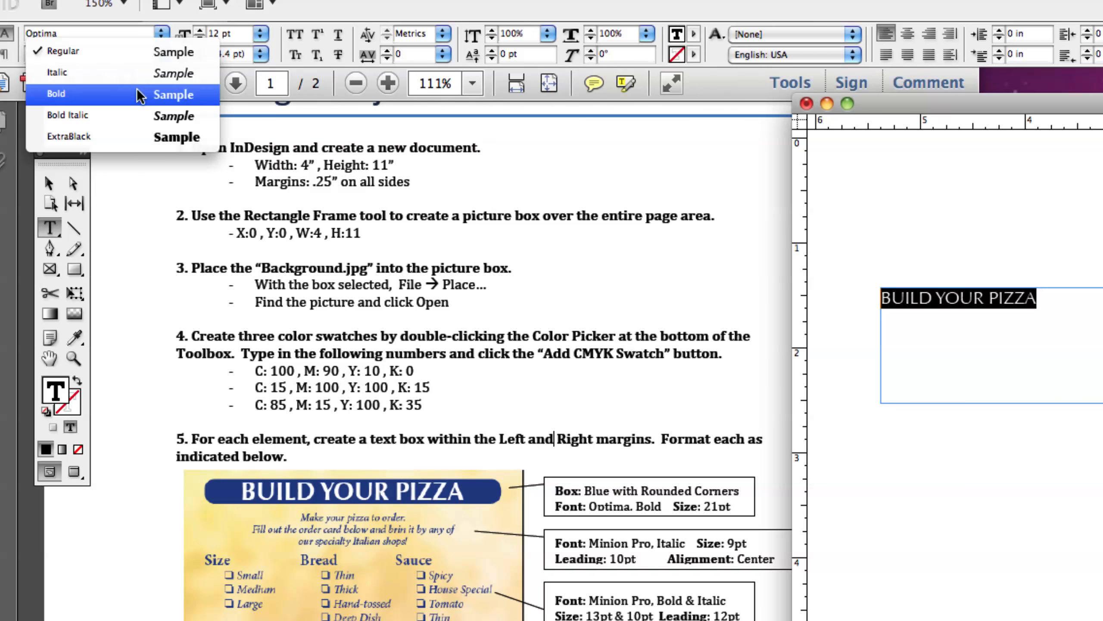
{"action": "left_click", "coordinate": [138, 91]}
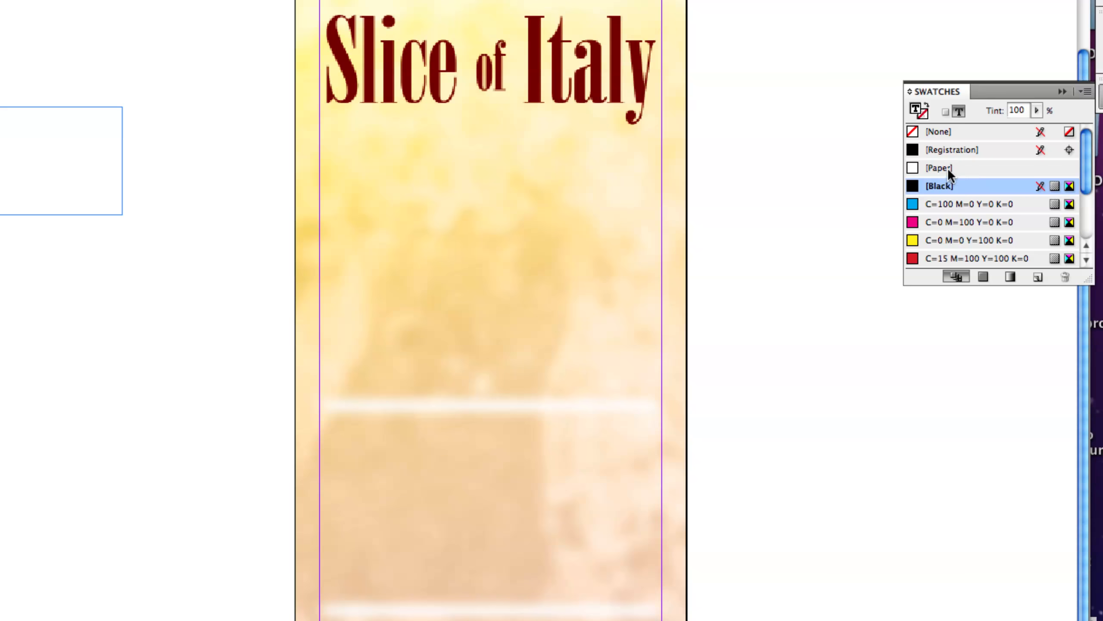
- Color the heading text with the Paper swatch
{"action": "left_click", "coordinate": [961, 172]}
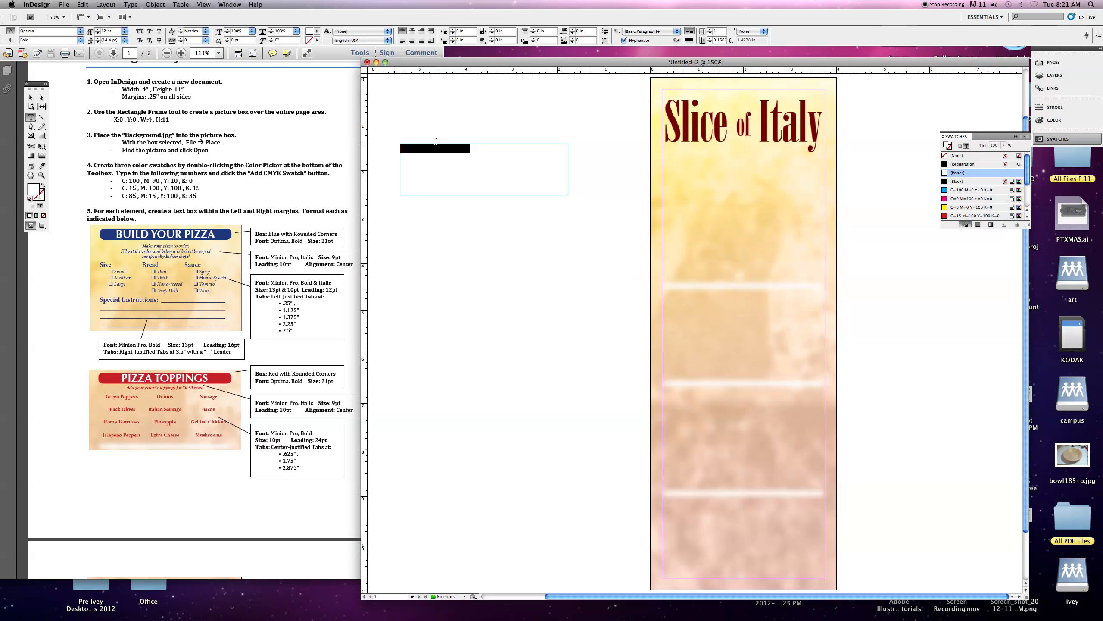
{"action": "scroll", "coordinate": [436, 145], "scroll_direction": "left", "scroll_amount": 3}
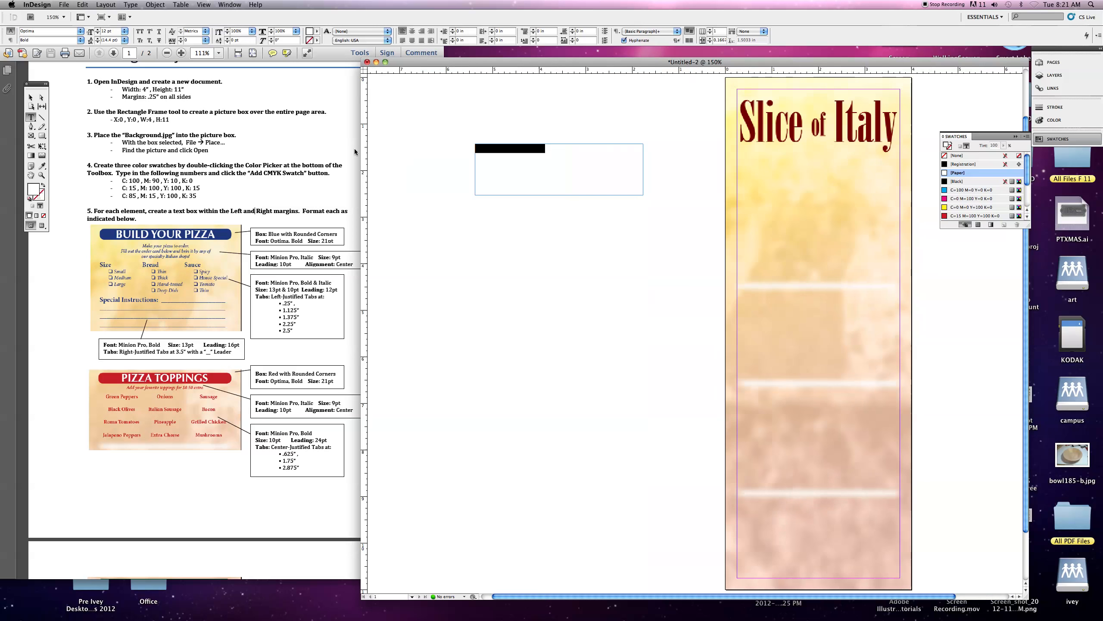
{"action": "scroll", "coordinate": [525, 142], "scroll_direction": "right", "scroll_amount": 3}
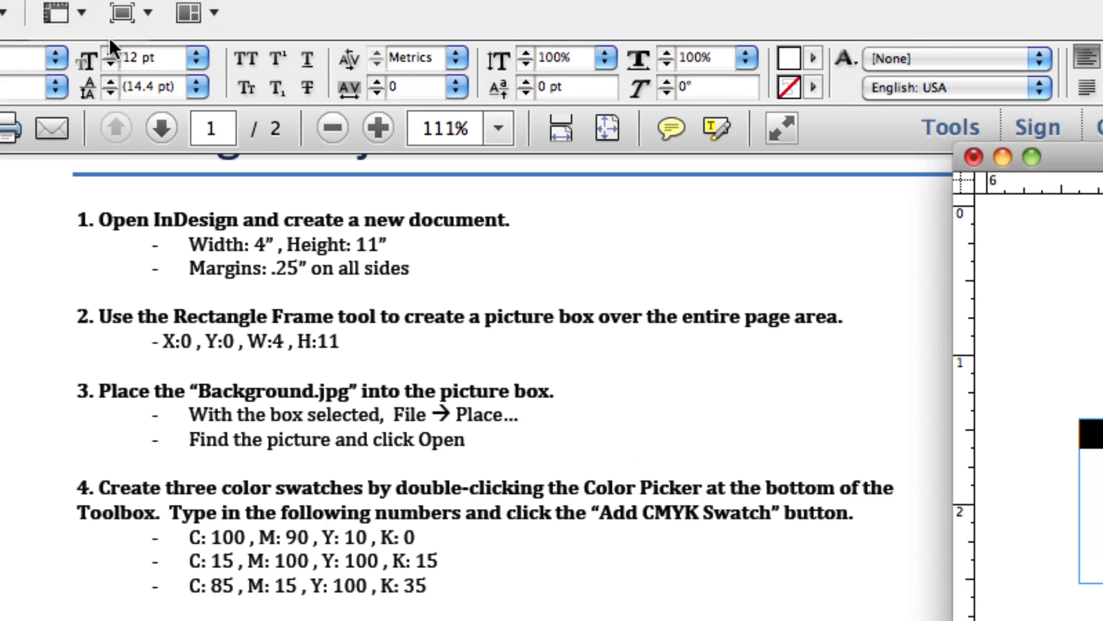
- Increase the heading font size to 21 pt and center-align it
{"action": "left_click", "coordinate": [111, 49]}
{"action": "left_click", "coordinate": [110, 49]}
{"action": "left_click", "coordinate": [110, 48]}
{"action": "left_click", "coordinate": [111, 49]}
{"action": "left_click", "coordinate": [110, 49]}
{"action": "left_click", "coordinate": [109, 46]}
{"action": "left_click", "coordinate": [109, 49]}
{"action": "left_click", "coordinate": [109, 49]}
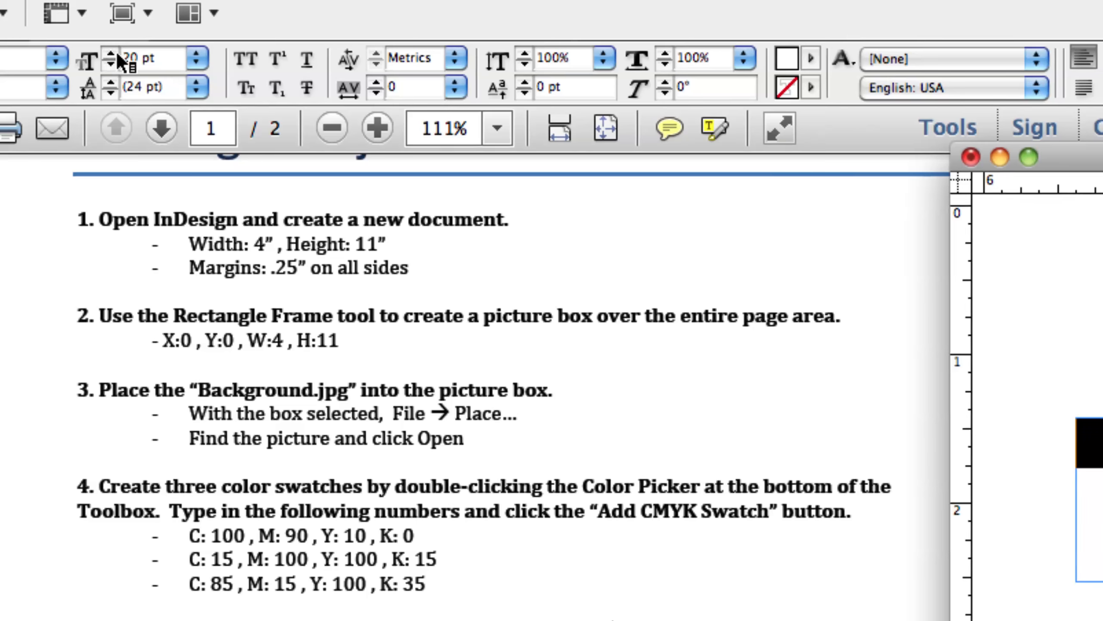
{"action": "left_click", "coordinate": [116, 53]}
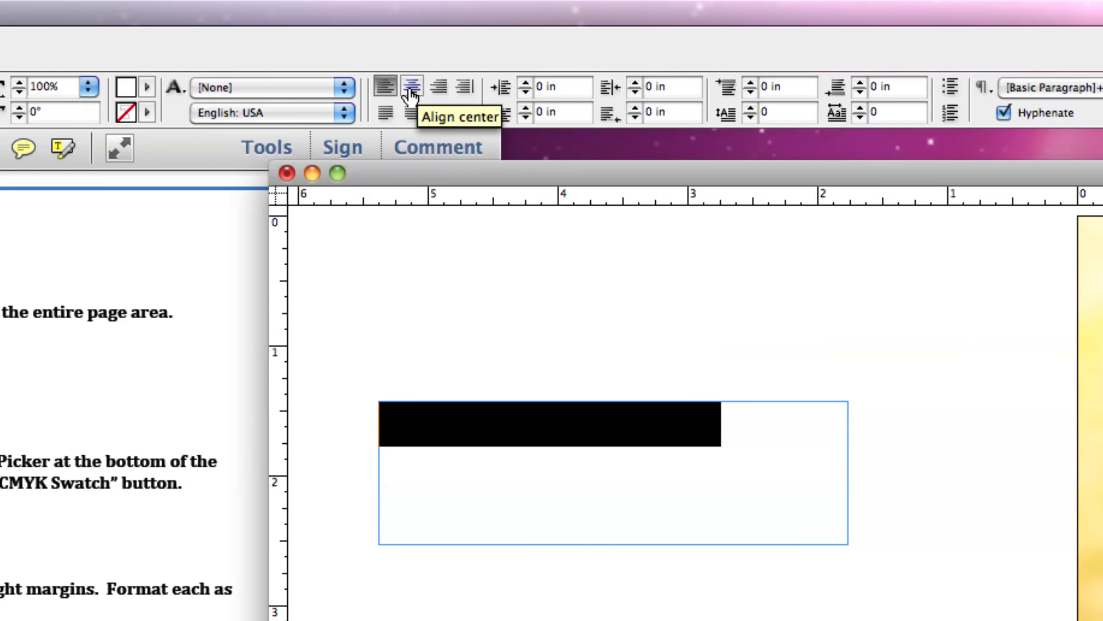
{"action": "left_click", "coordinate": [410, 97]}
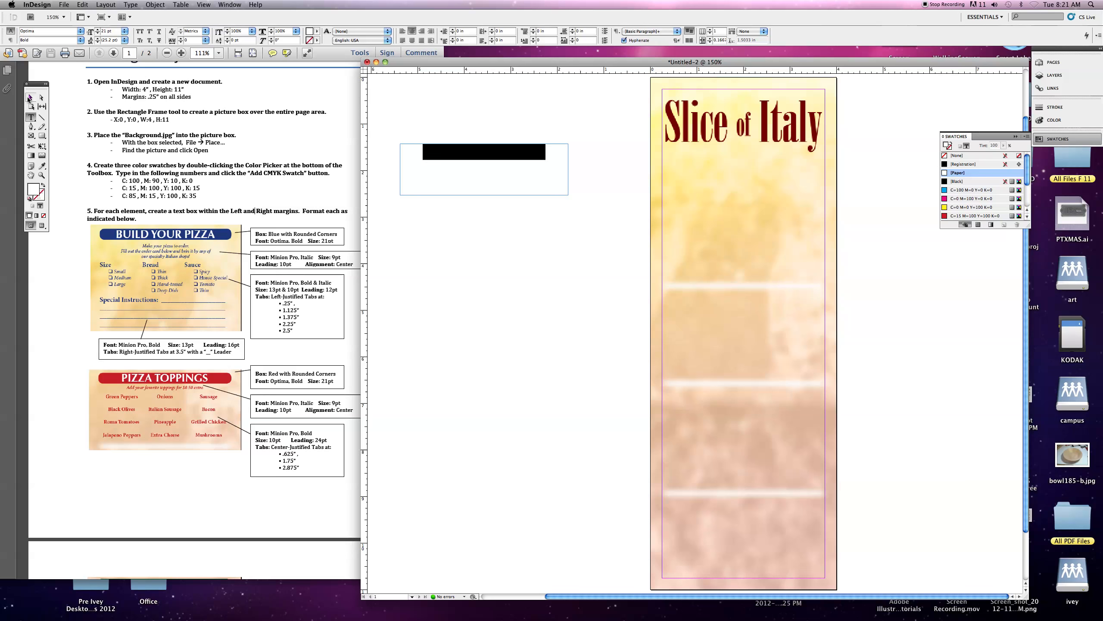
- Fill the heading frame with the C=100 M=90 Y=10 K=0 blue swatch
{"action": "left_click", "coordinate": [30, 98]}
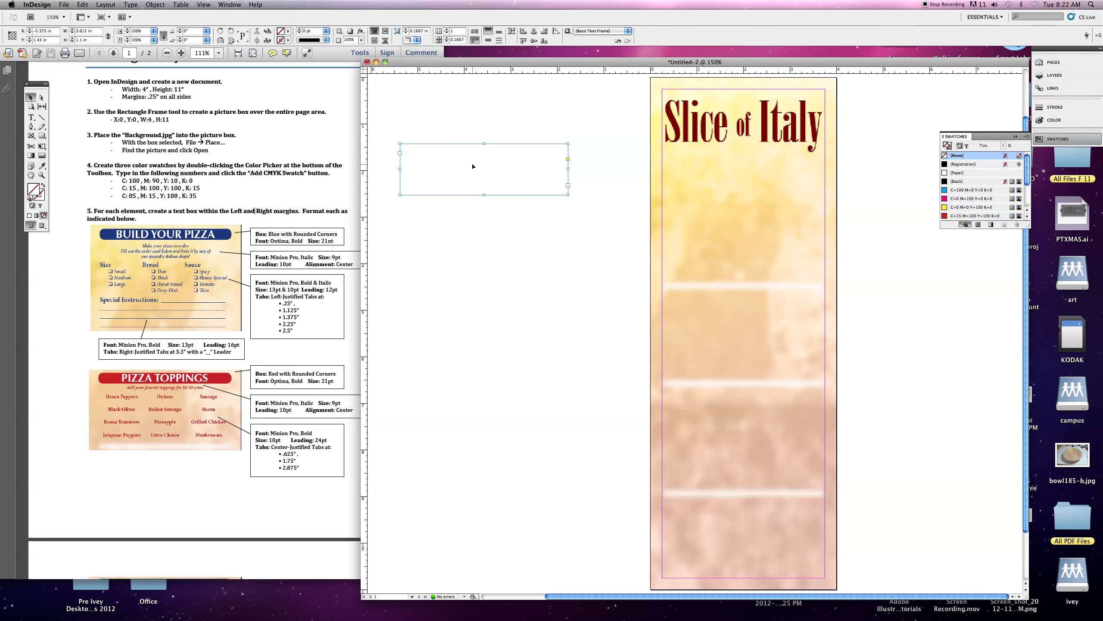
{"action": "scroll", "coordinate": [961, 200], "scroll_direction": "down", "scroll_amount": 5}
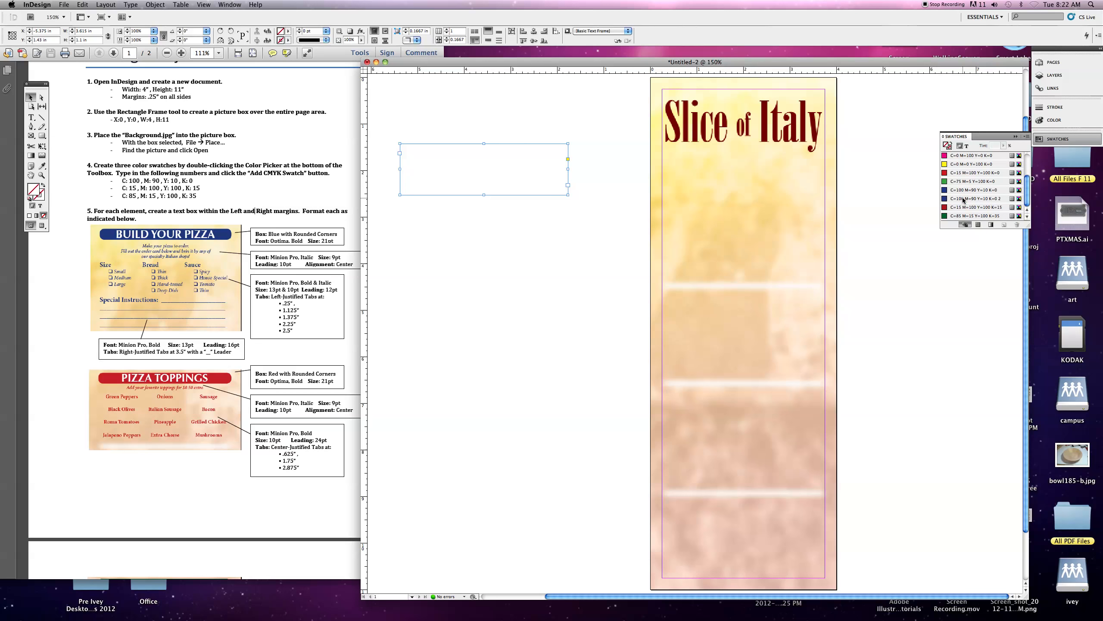
{"action": "left_click", "coordinate": [964, 198]}
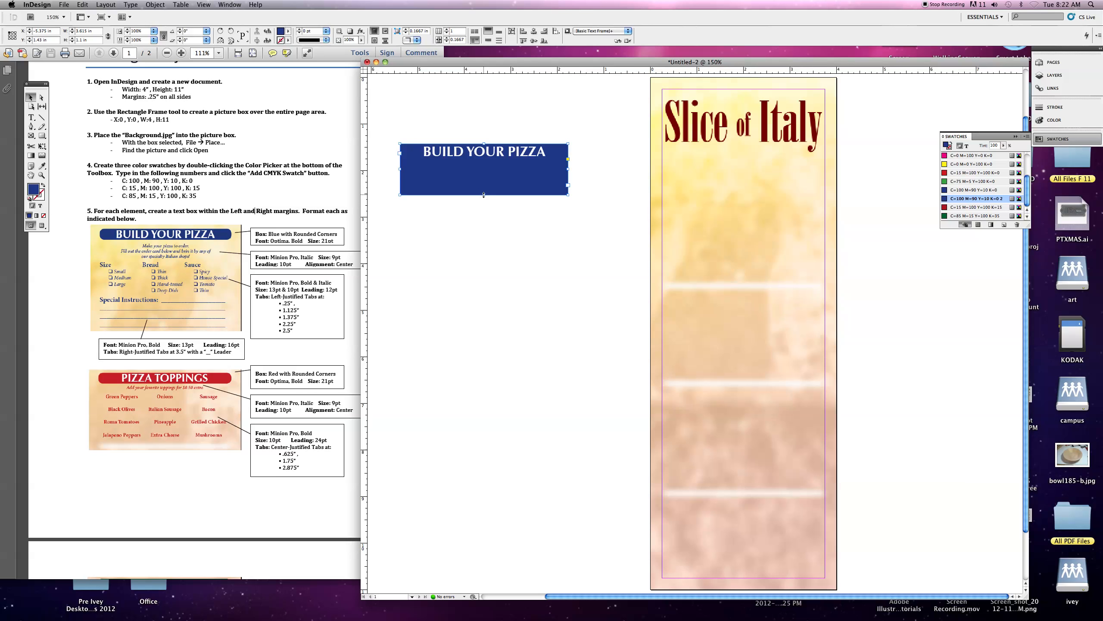
- Shrink the frame's height to fit snugly around the heading text
{"action": "left_click_drag", "start_coordinate": [484, 196], "coordinate": [482, 159]}
{"action": "left_click", "coordinate": [494, 231]}
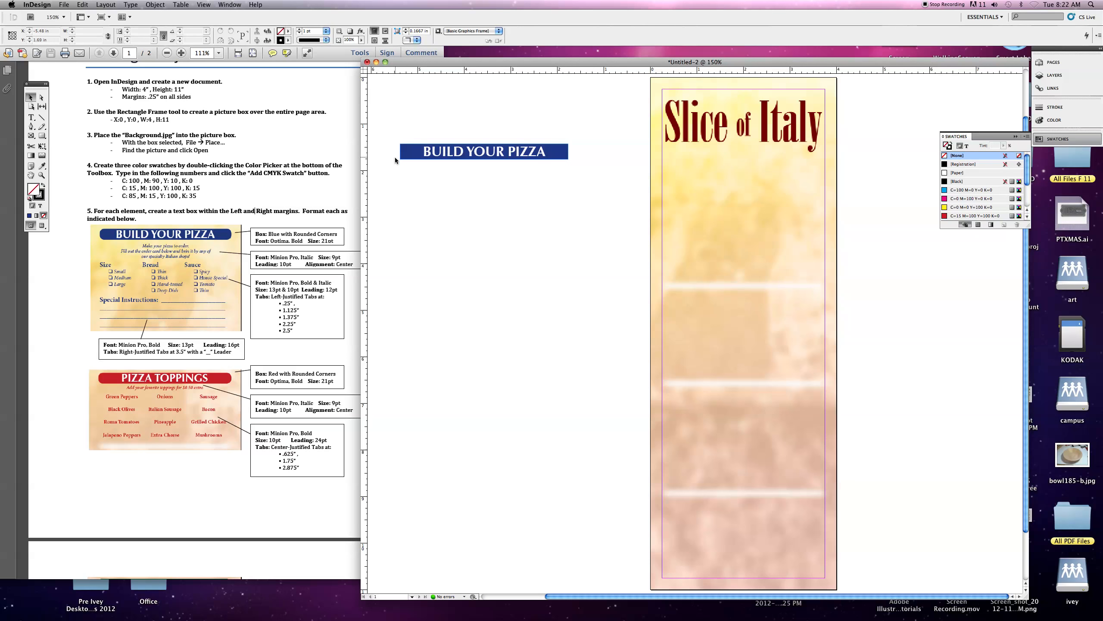
- Apply the Rounded corner shape to the heading frame
{"action": "left_click", "coordinate": [499, 157]}
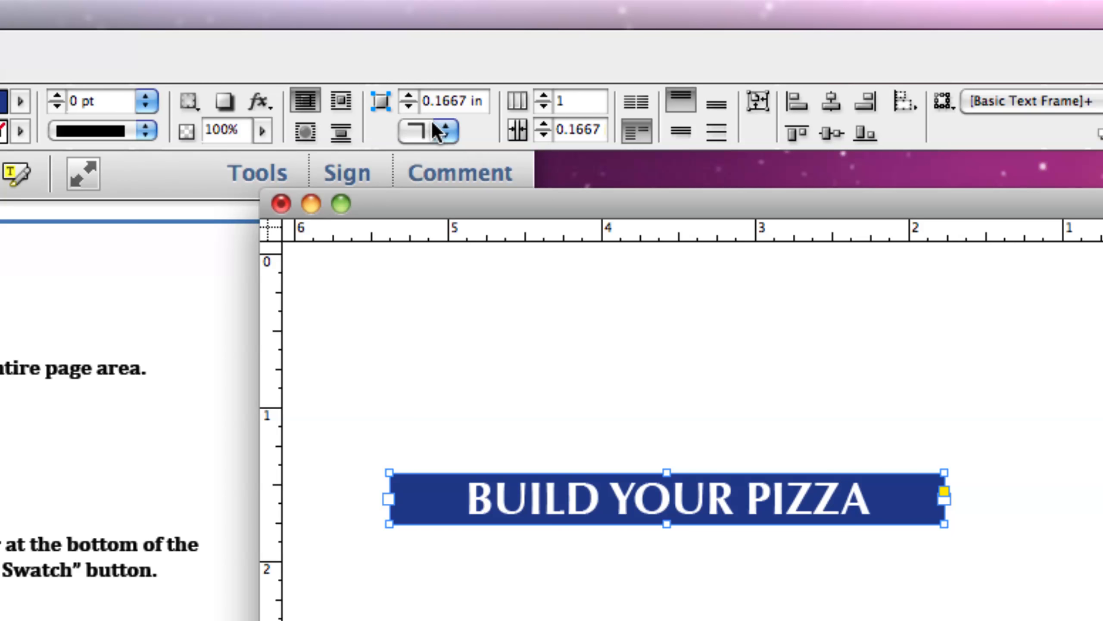
{"action": "left_click", "coordinate": [443, 130]}
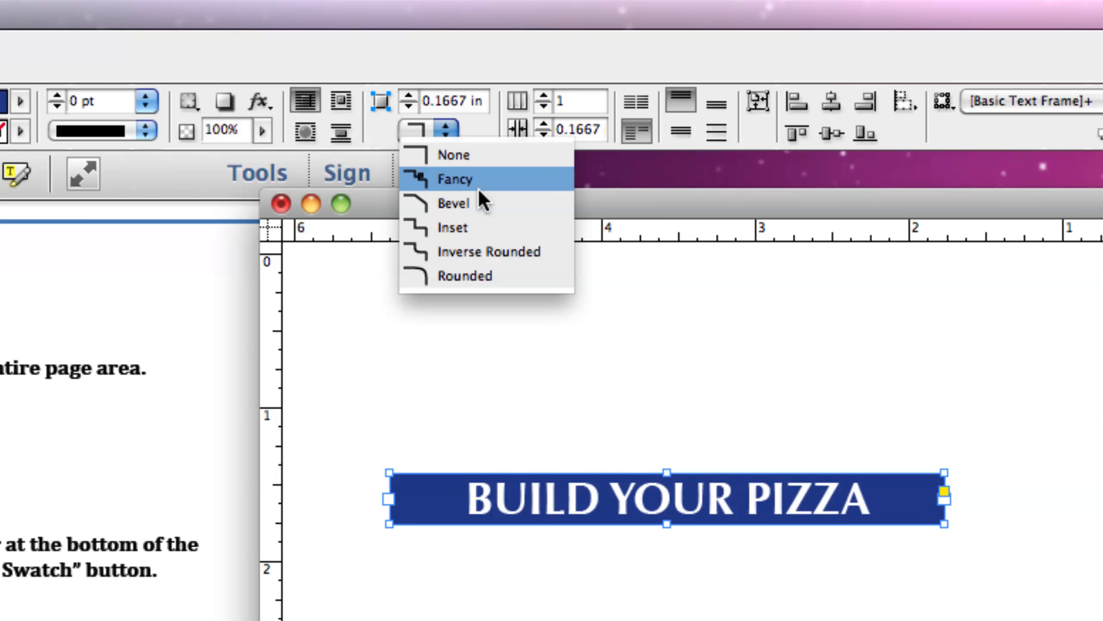
{"action": "left_click", "coordinate": [484, 272]}
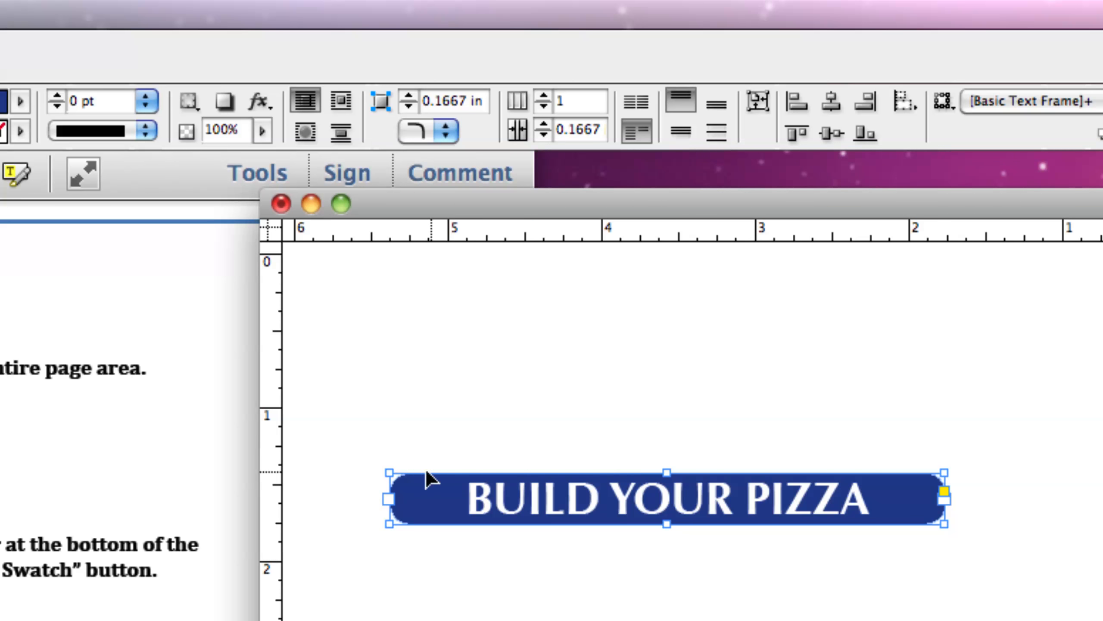
- Set the rounded corner size to 0.125 in
{"action": "left_click", "coordinate": [409, 96]}
{"action": "left_click", "coordinate": [408, 97]}
{"action": "left_click", "coordinate": [409, 96]}
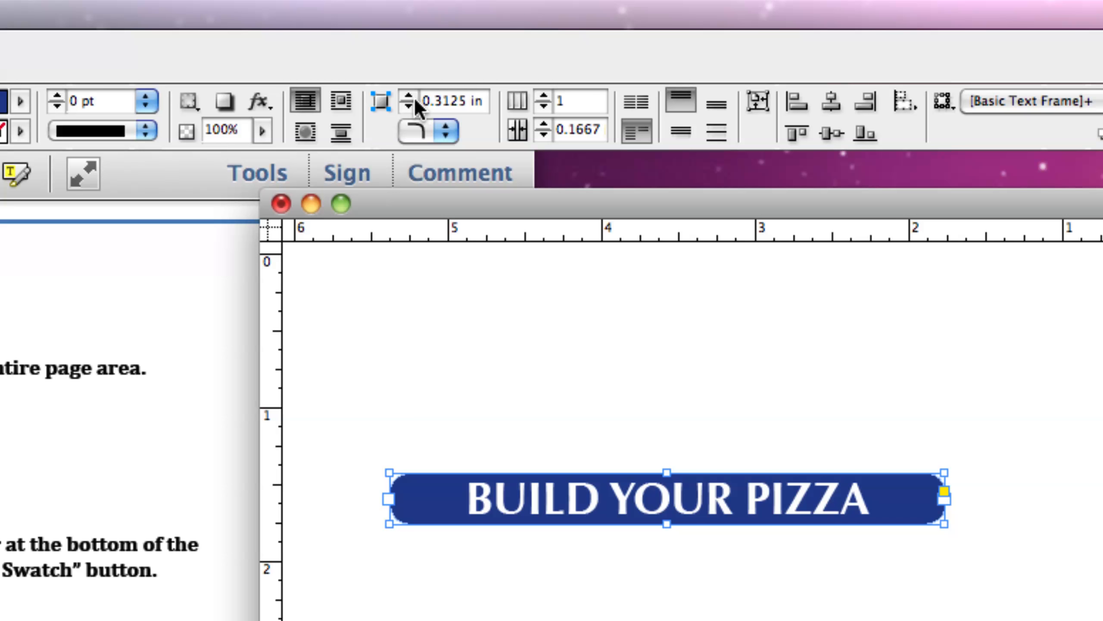
{"action": "left_click", "coordinate": [413, 102]}
{"action": "left_click", "coordinate": [414, 103]}
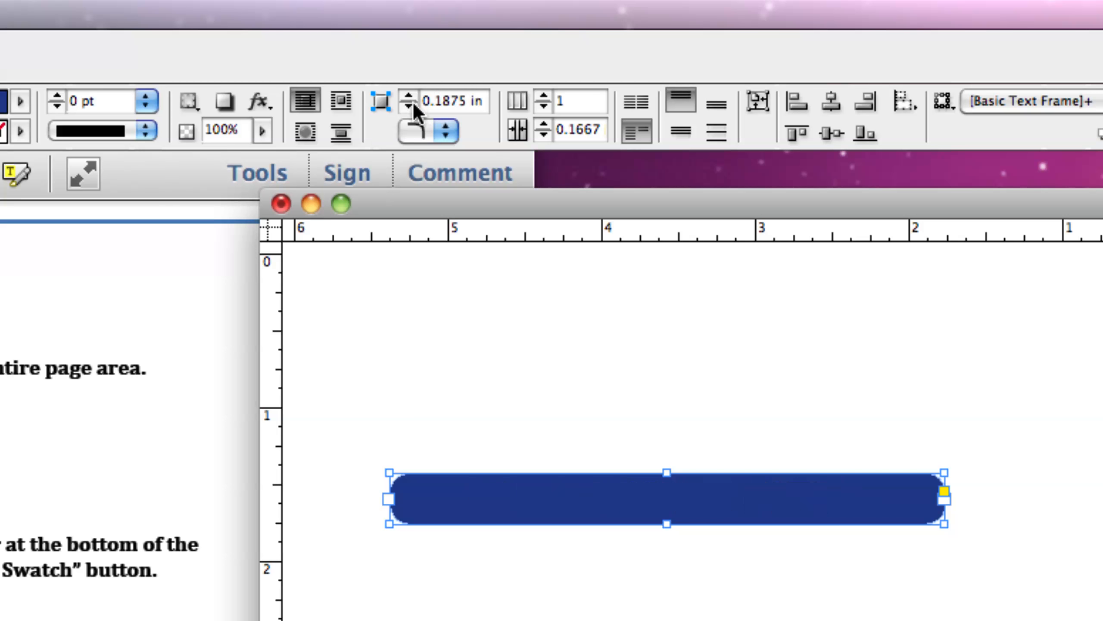
{"action": "left_click", "coordinate": [413, 103]}
{"action": "left_click", "coordinate": [412, 109]}
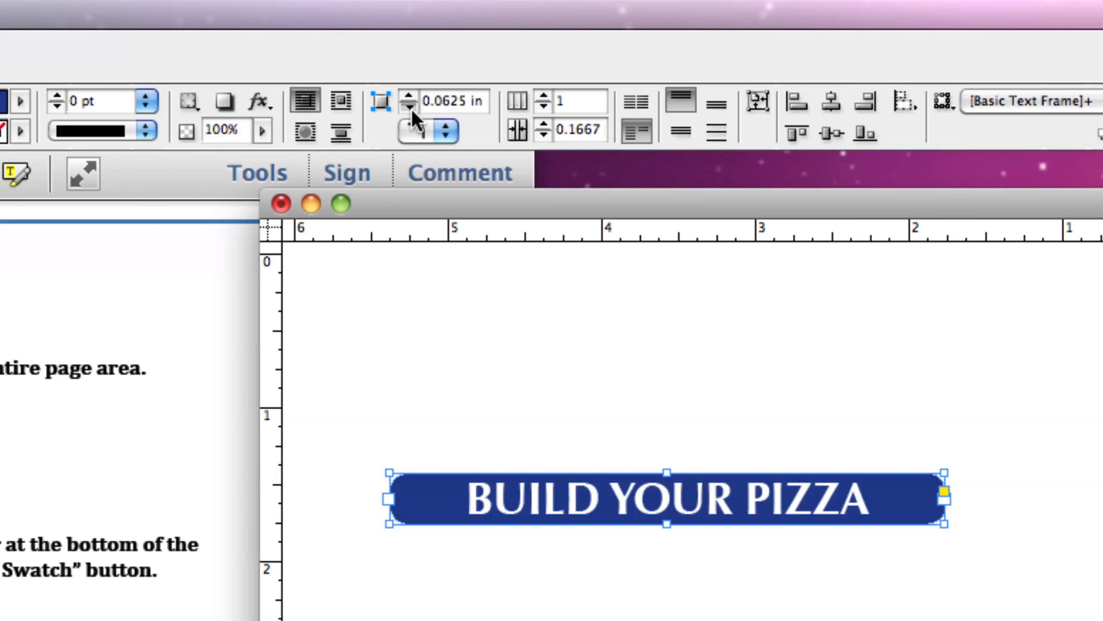
{"action": "left_click", "coordinate": [410, 98]}
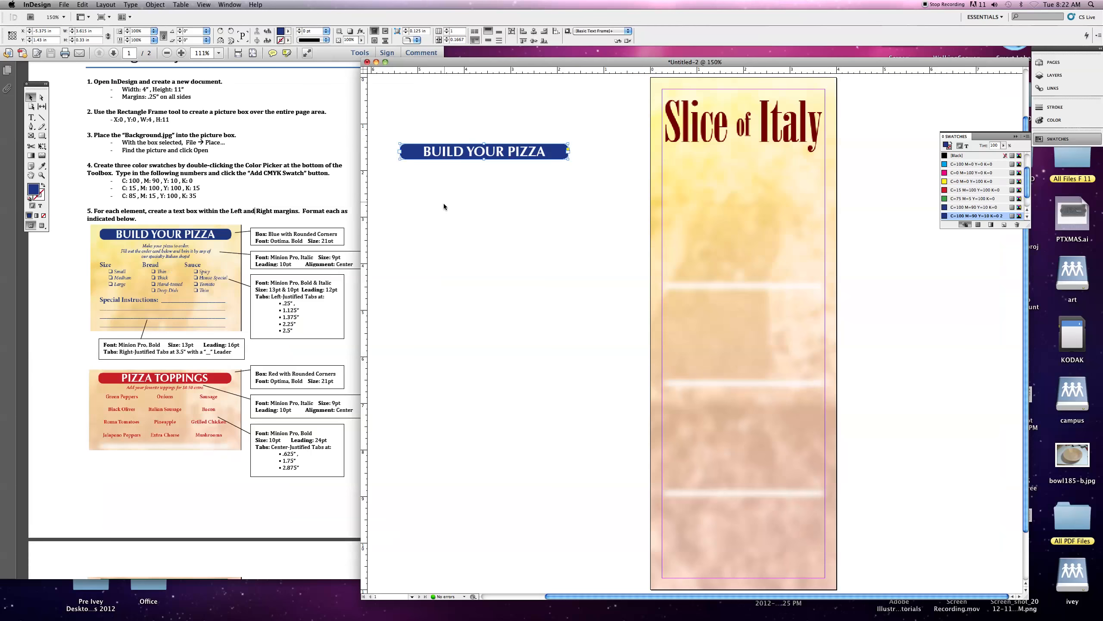
{"action": "left_click", "coordinate": [527, 243]}
- Move the blue heading frame onto the page just below the Slice of Italy title
{"action": "left_click_drag", "start_coordinate": [444, 157], "coordinate": [662, 170]}
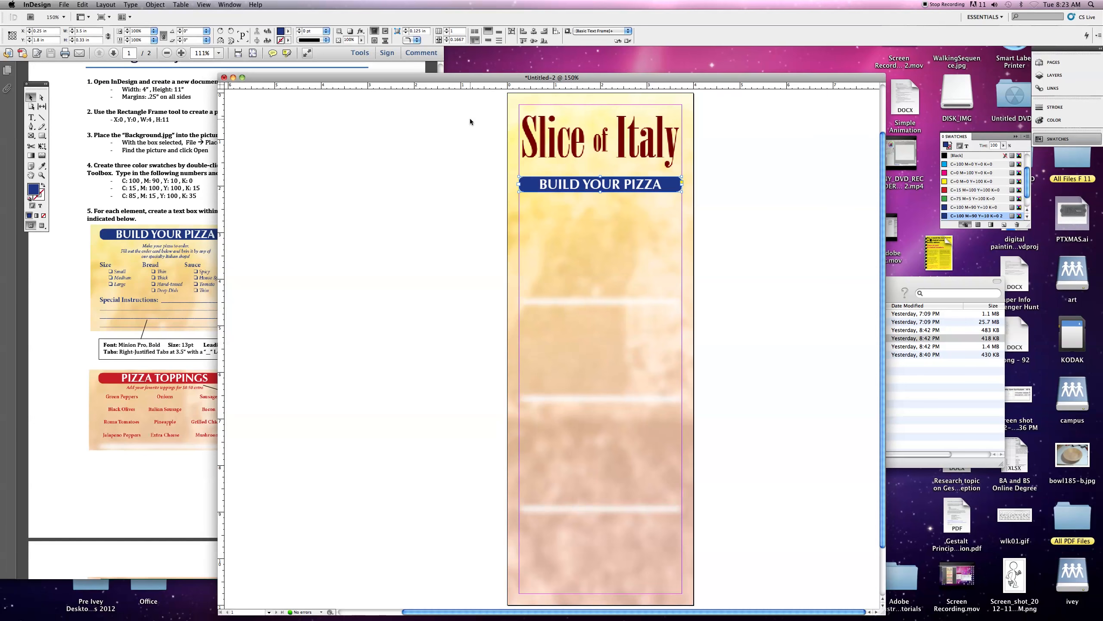
{"action": "left_click_drag", "start_coordinate": [414, 82], "coordinate": [494, 76]}
- Scroll through the instructions PDF to review the remaining menu sections and their formatting
{"action": "left_click", "coordinate": [164, 289]}
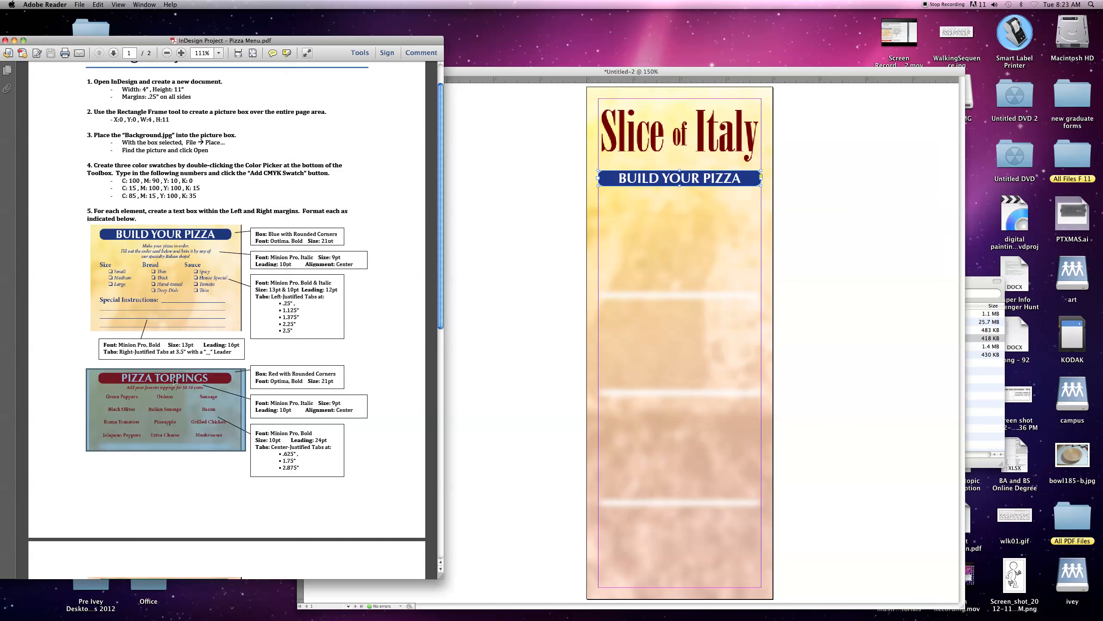
{"action": "scroll", "coordinate": [169, 274], "scroll_direction": "down", "scroll_amount": 5}
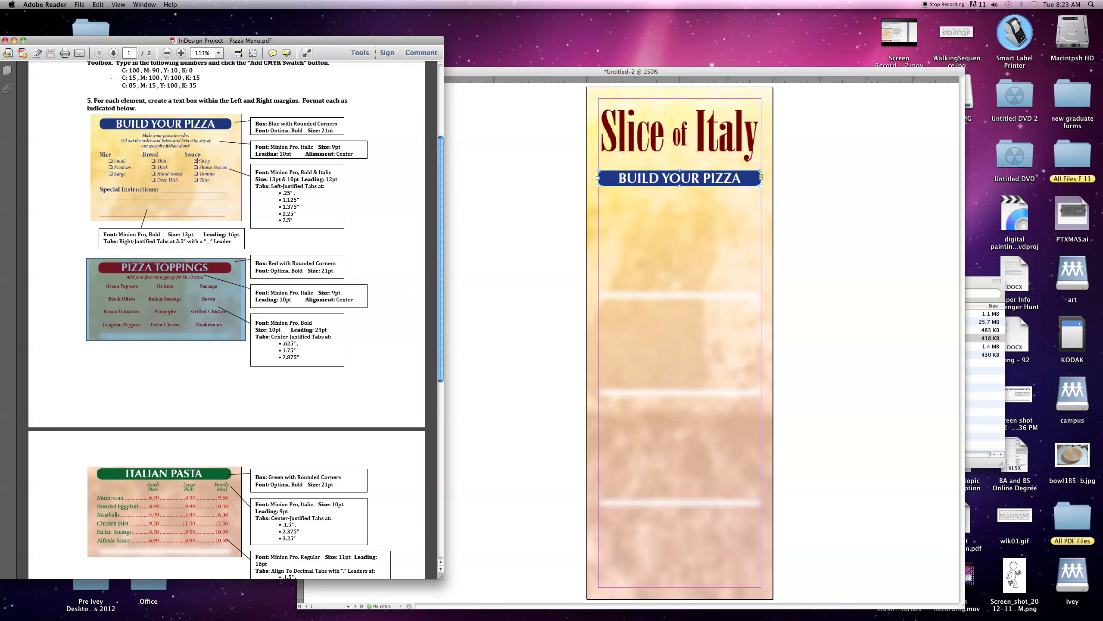
{"action": "left_click", "coordinate": [116, 271]}
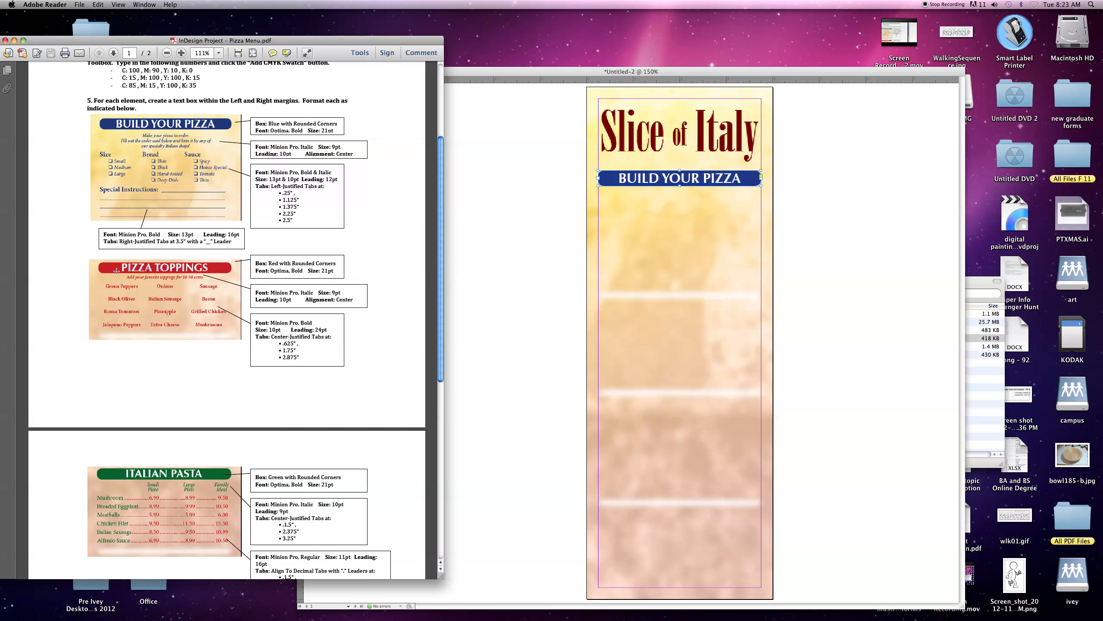
{"action": "scroll", "coordinate": [176, 397], "scroll_direction": "down", "scroll_amount": 7}
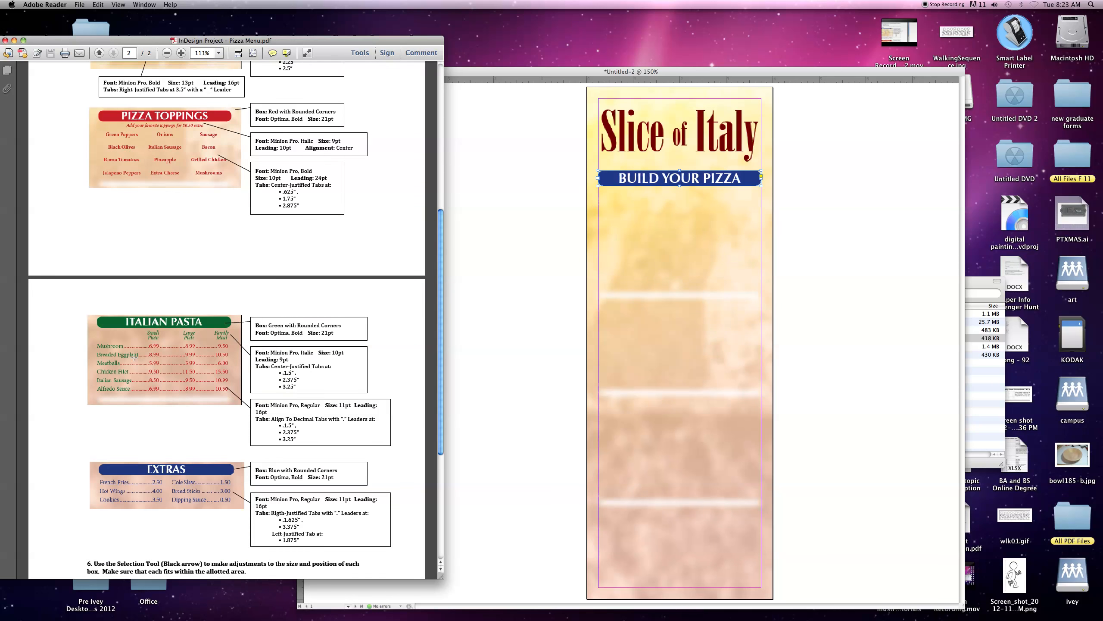
{"action": "scroll", "coordinate": [224, 291], "scroll_direction": "up", "scroll_amount": 4}
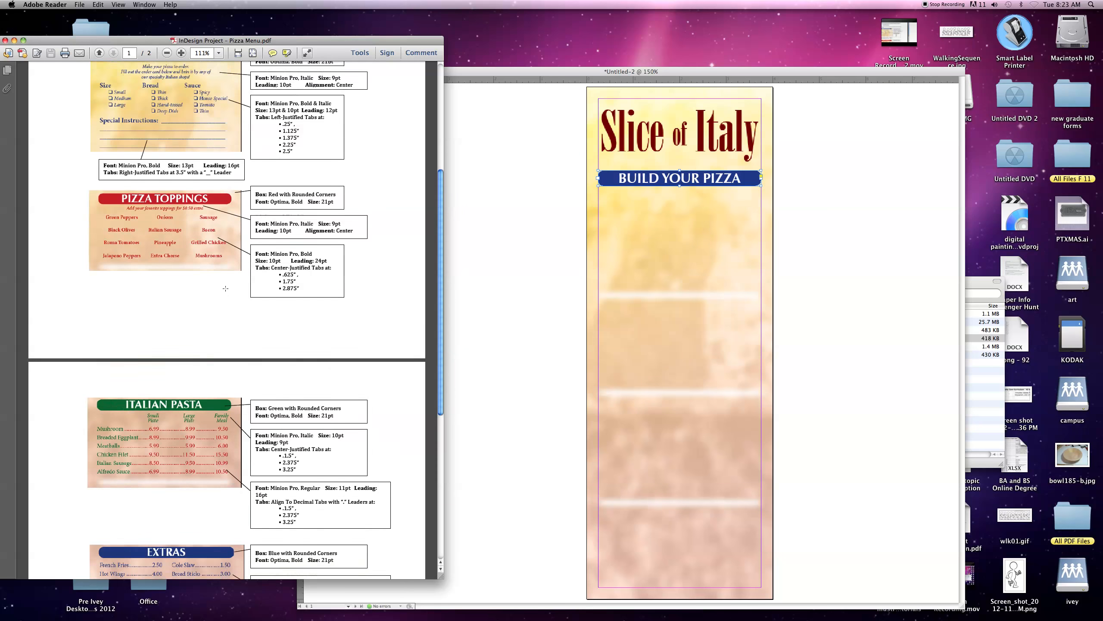
{"action": "scroll", "coordinate": [224, 288], "scroll_direction": "down", "scroll_amount": 4}
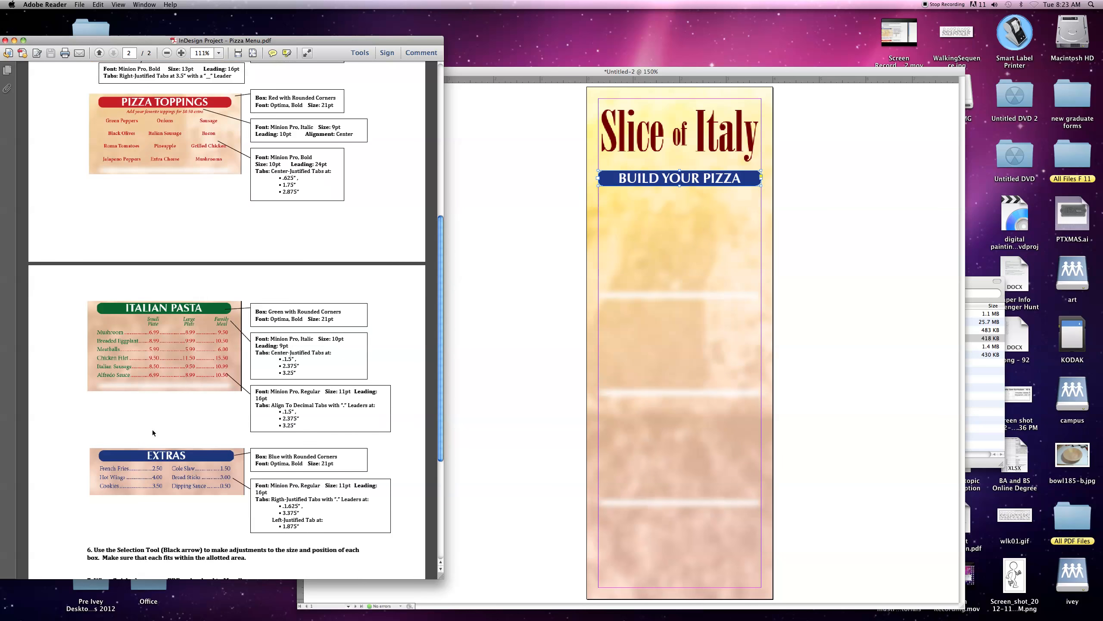
{"action": "scroll", "coordinate": [218, 424], "scroll_direction": "up", "scroll_amount": 14}
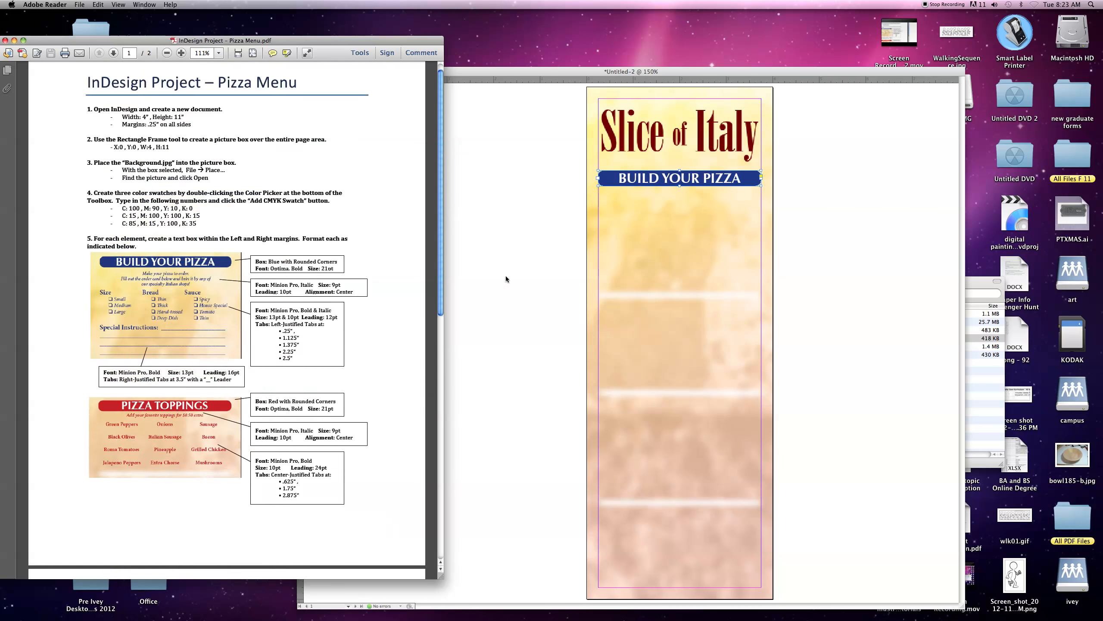
- Copy the blue heading frame, paste it, and place the copy below the first menu section
{"action": "left_click", "coordinate": [506, 276]}
{"action": "left_click_drag", "start_coordinate": [578, 71], "coordinate": [453, 79]}
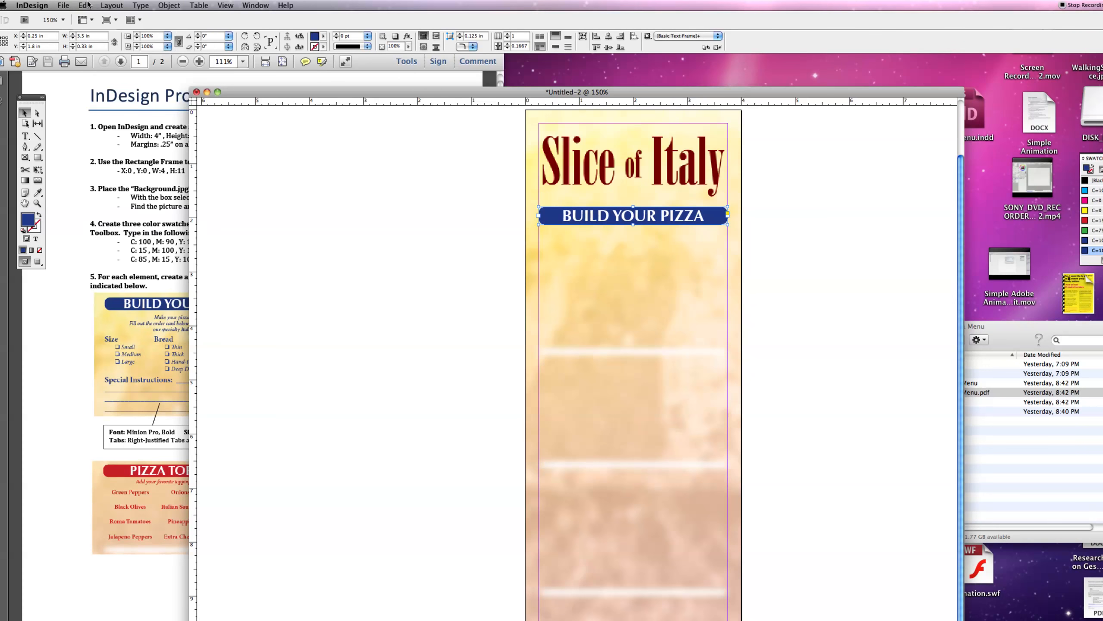
{"action": "left_click", "coordinate": [84, 5]}
{"action": "left_click", "coordinate": [87, 52]}
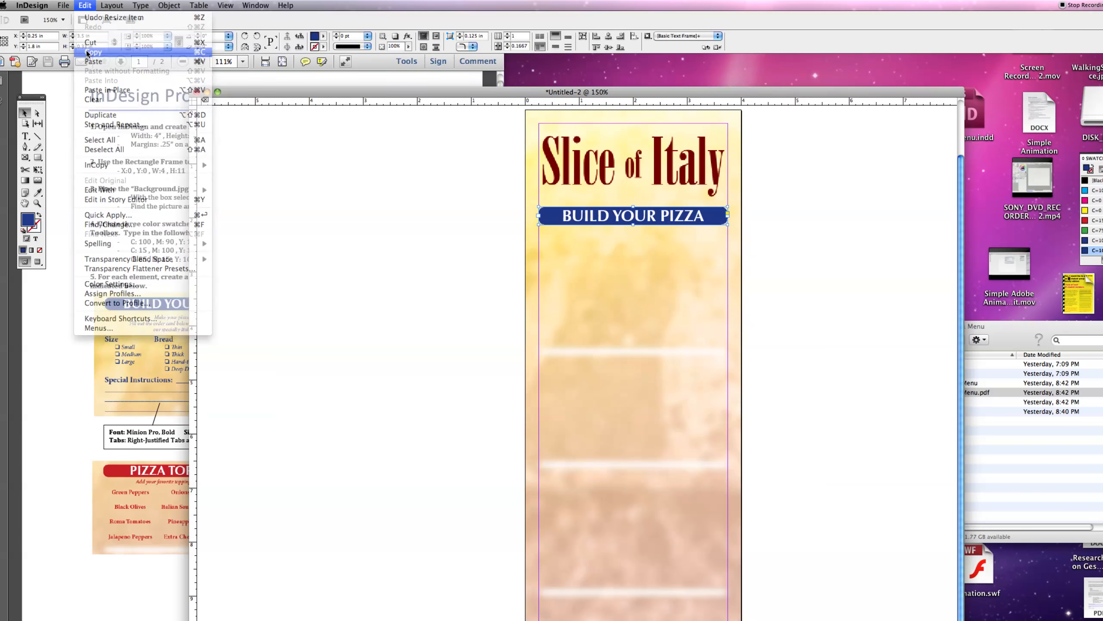
{"action": "left_click", "coordinate": [85, 8]}
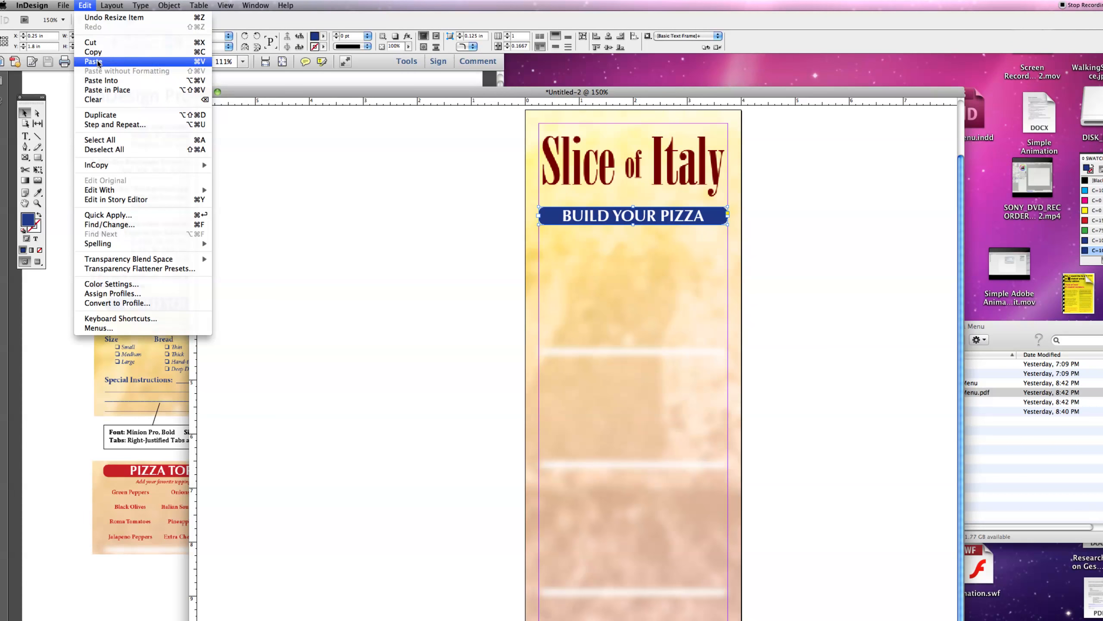
{"action": "left_click", "coordinate": [93, 62]}
{"action": "scroll", "coordinate": [450, 312], "scroll_direction": "down", "scroll_amount": 3}
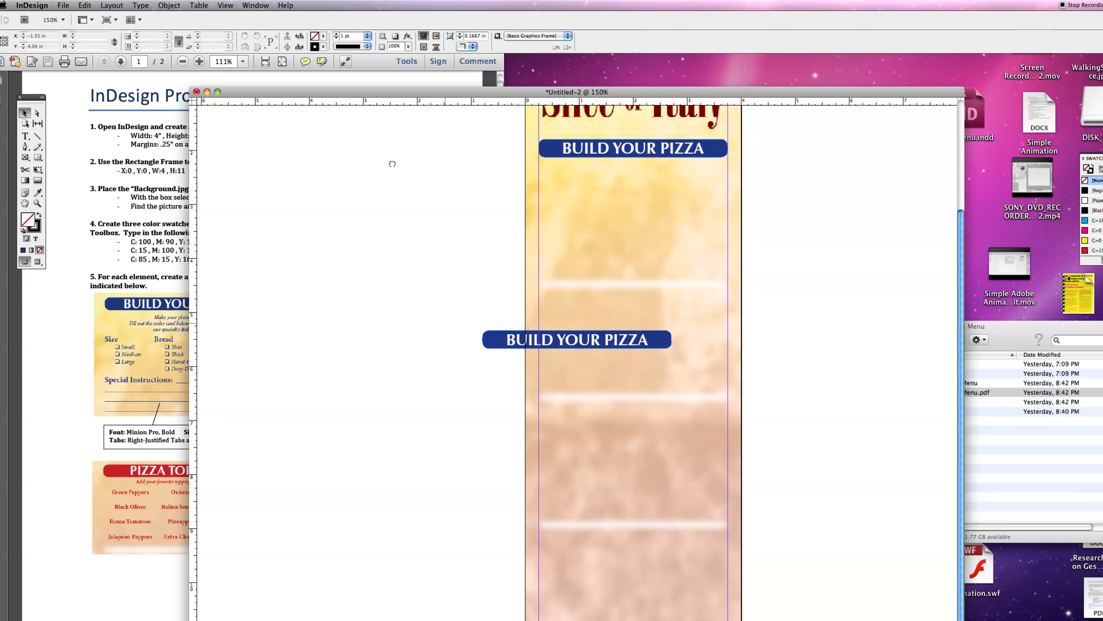
{"action": "left_click_drag", "start_coordinate": [550, 335], "coordinate": [601, 299]}
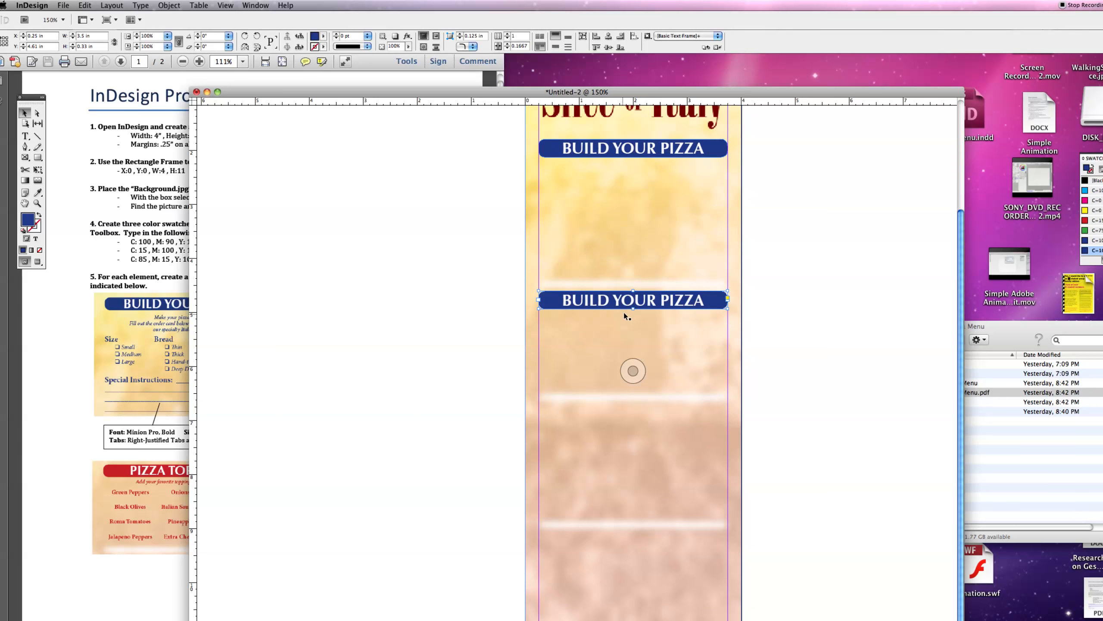
- Place further heading frame copies down the page for the remaining menu sections
{"action": "mouse_move", "coordinate": [632, 92]}
{"action": "left_mouse_down"}
{"action": "mouse_move", "coordinate": [625, 57]}
{"action": "mouse_move", "coordinate": [626, 94]}
{"action": "left_mouse_up"}
{"action": "left_click_drag", "start_coordinate": [582, 305], "coordinate": [571, 527]}
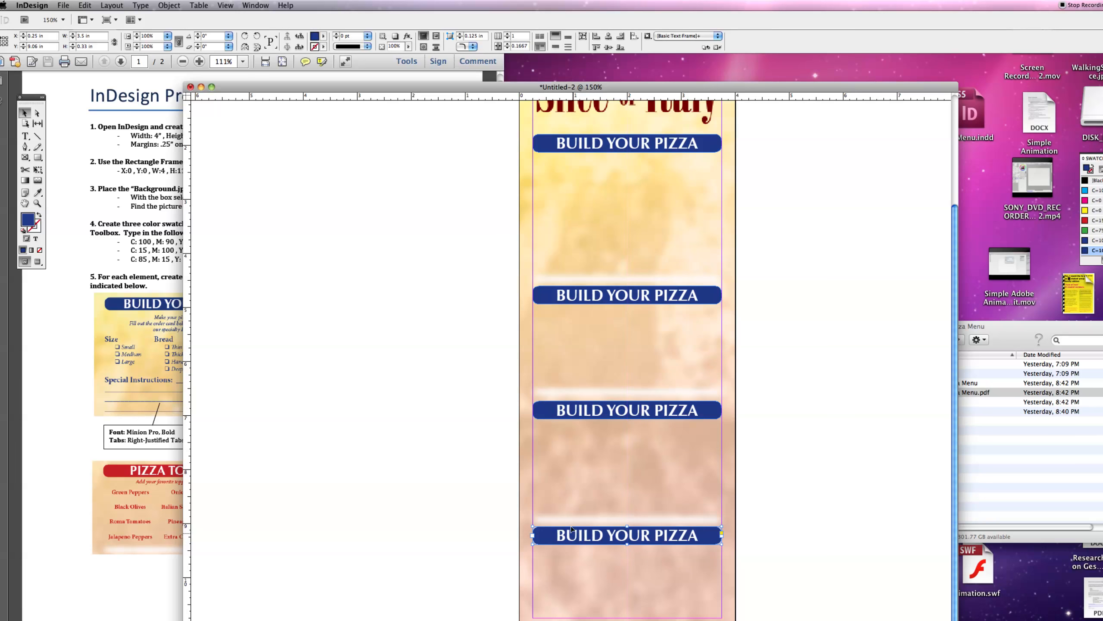
- Fill the second heading frame with the red C=15 M=100 Y=100 K=15 swatch
{"action": "left_click", "coordinate": [562, 297]}
{"action": "key", "text": "super+Tab"}
{"action": "key", "text": "super+Tab"}
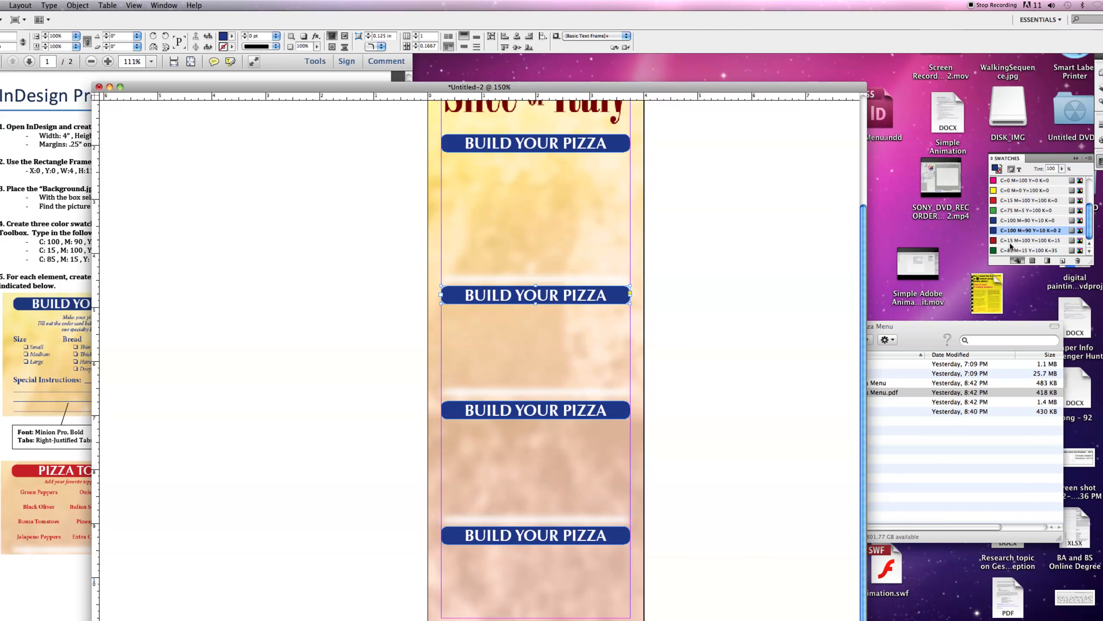
{"action": "left_click", "coordinate": [1025, 240]}
- Fill the third heading frame with the green C=85 M=15 Y=100 K=35 swatch
{"action": "left_click", "coordinate": [67, 353]}
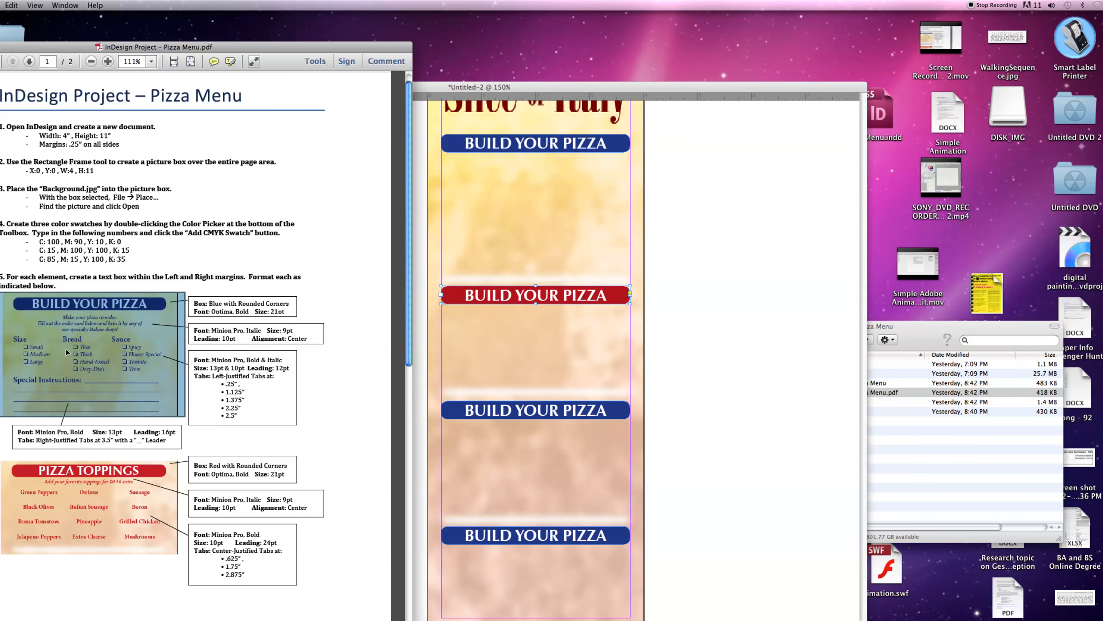
{"action": "scroll", "coordinate": [37, 396], "scroll_direction": "down", "scroll_amount": 8}
{"action": "scroll", "coordinate": [115, 397], "scroll_direction": "down", "scroll_amount": 3}
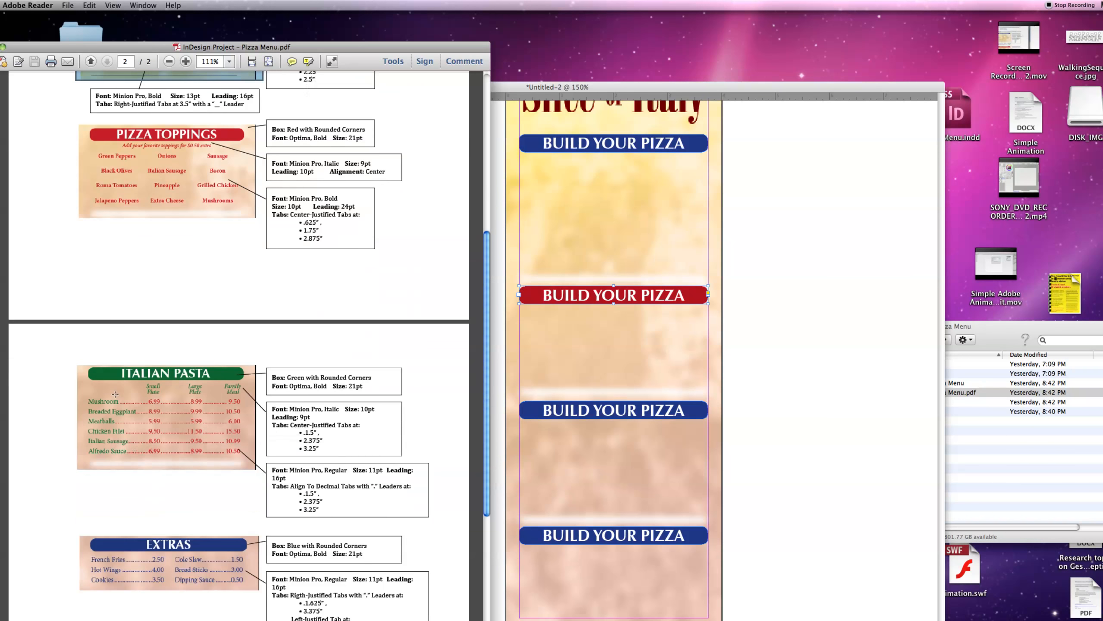
{"action": "left_click", "coordinate": [773, 399]}
{"action": "left_click", "coordinate": [655, 410]}
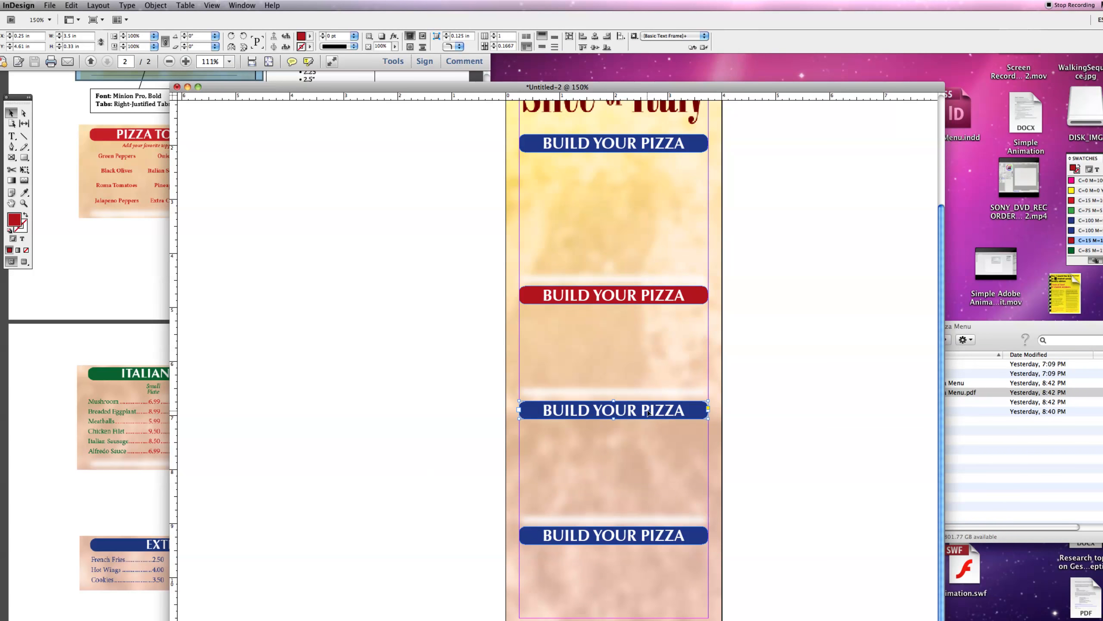
{"action": "left_click", "coordinate": [1010, 251]}
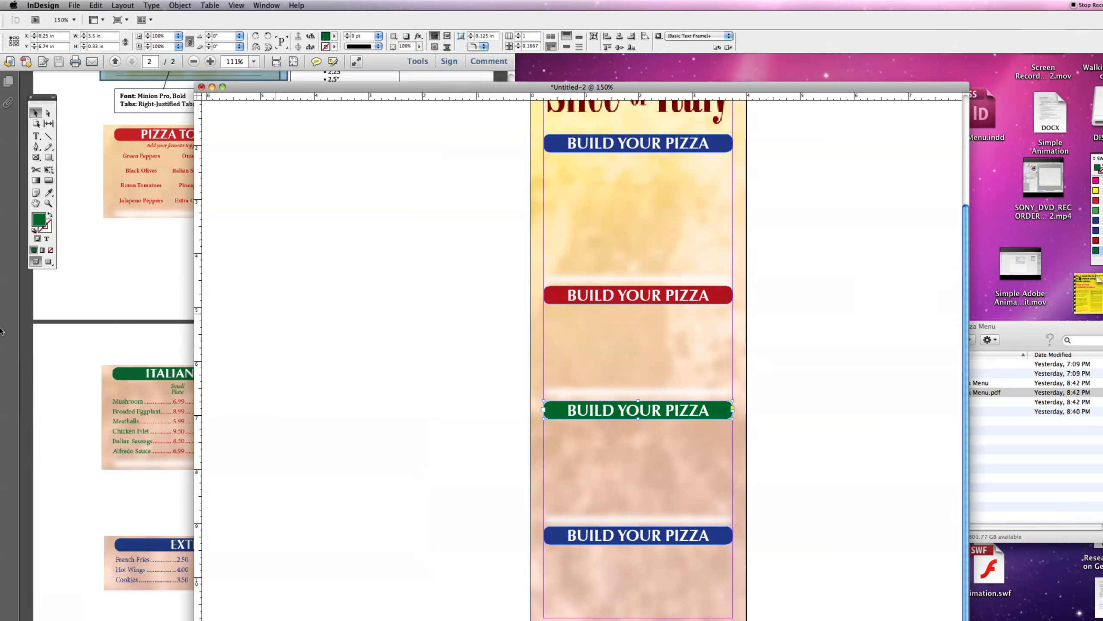
- Replace the red heading's text with PIZZA TOPPINGS
{"action": "left_click", "coordinate": [89, 409]}
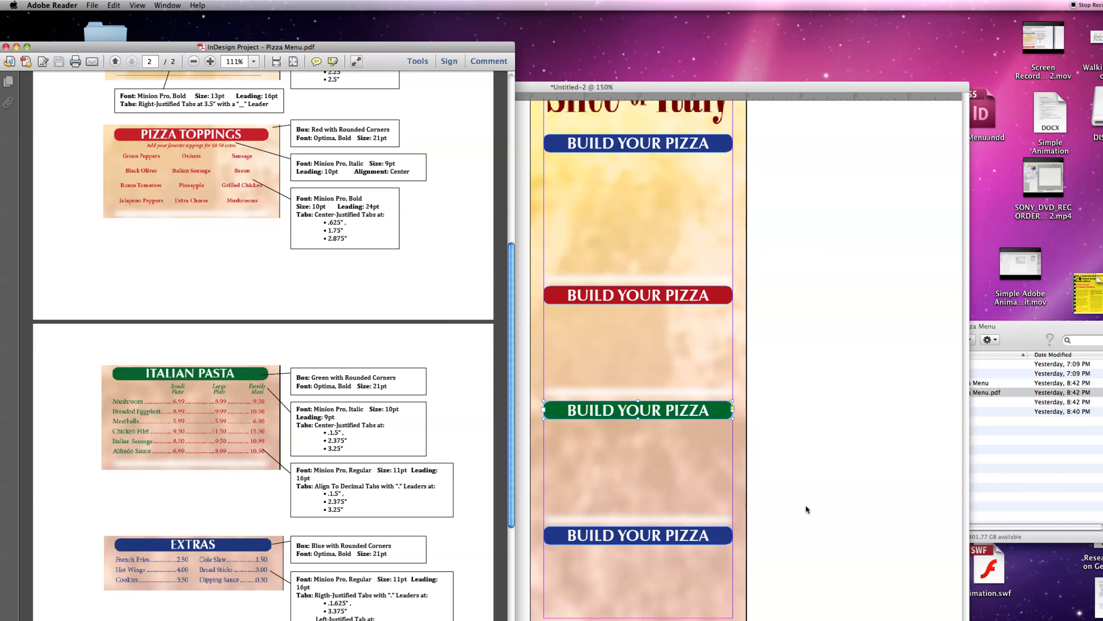
{"action": "left_click", "coordinate": [805, 504]}
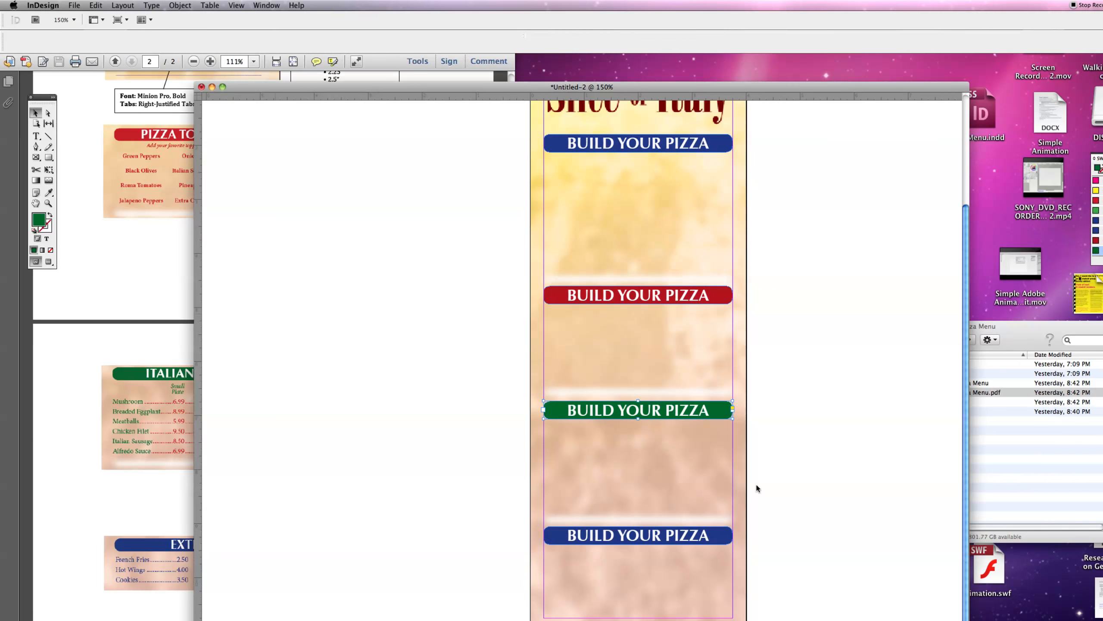
{"action": "left_click", "coordinate": [36, 137]}
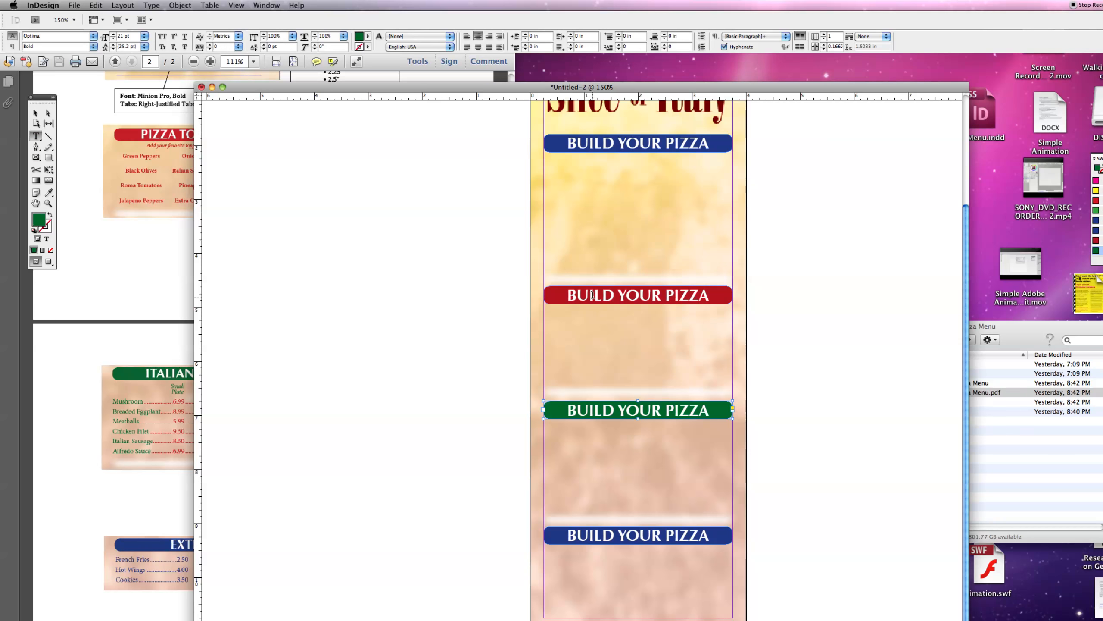
{"action": "left_click_drag", "start_coordinate": [564, 297], "coordinate": [761, 298]}
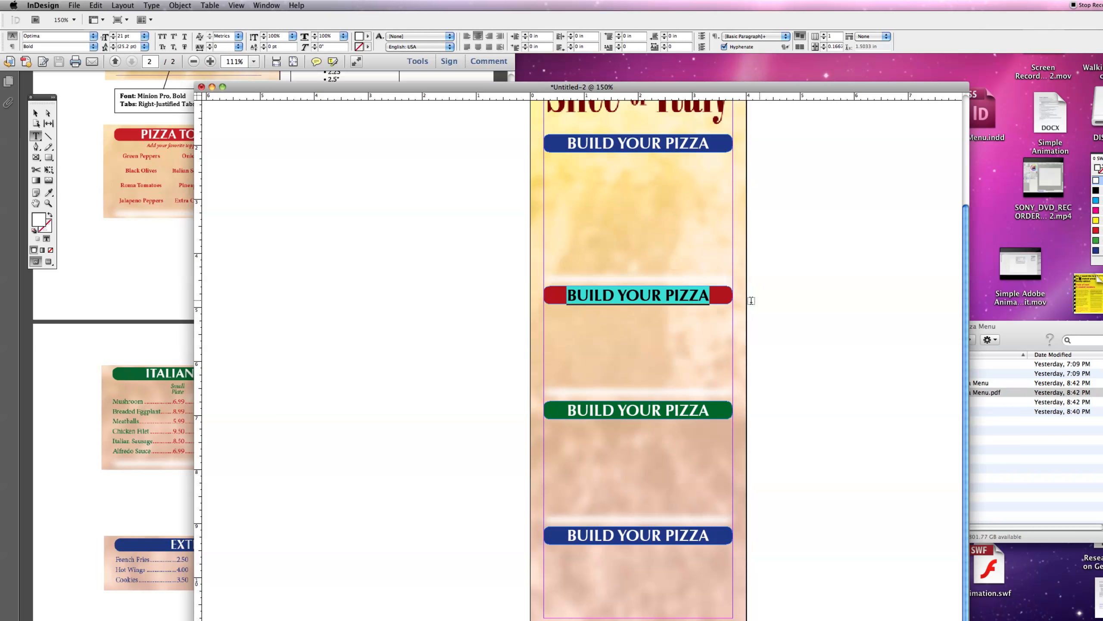
{"action": "type", "text": "PIZZA TOPPING"}
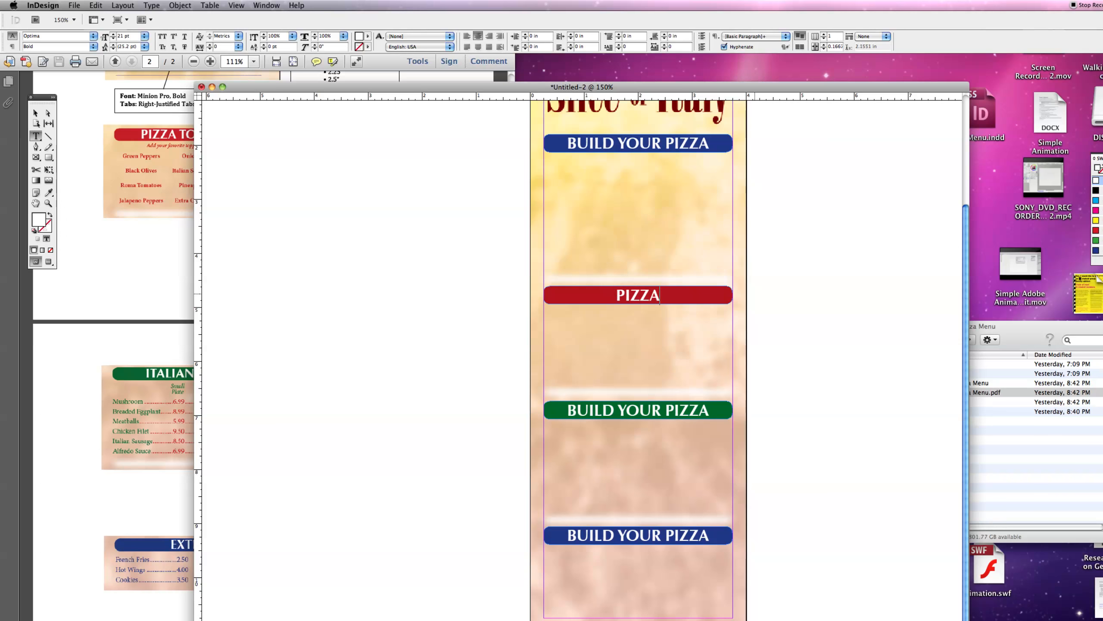
{"action": "type", "text": "S"}
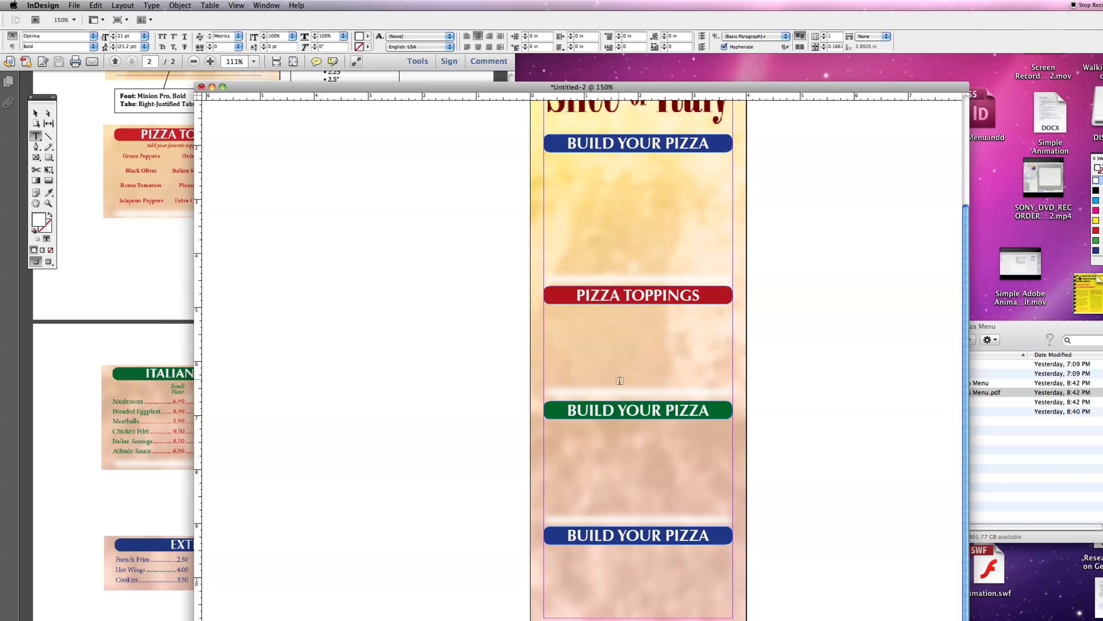
- Replace the green heading's text with ITALIAN PASTA
{"action": "left_click_drag", "start_coordinate": [572, 410], "coordinate": [745, 411]}
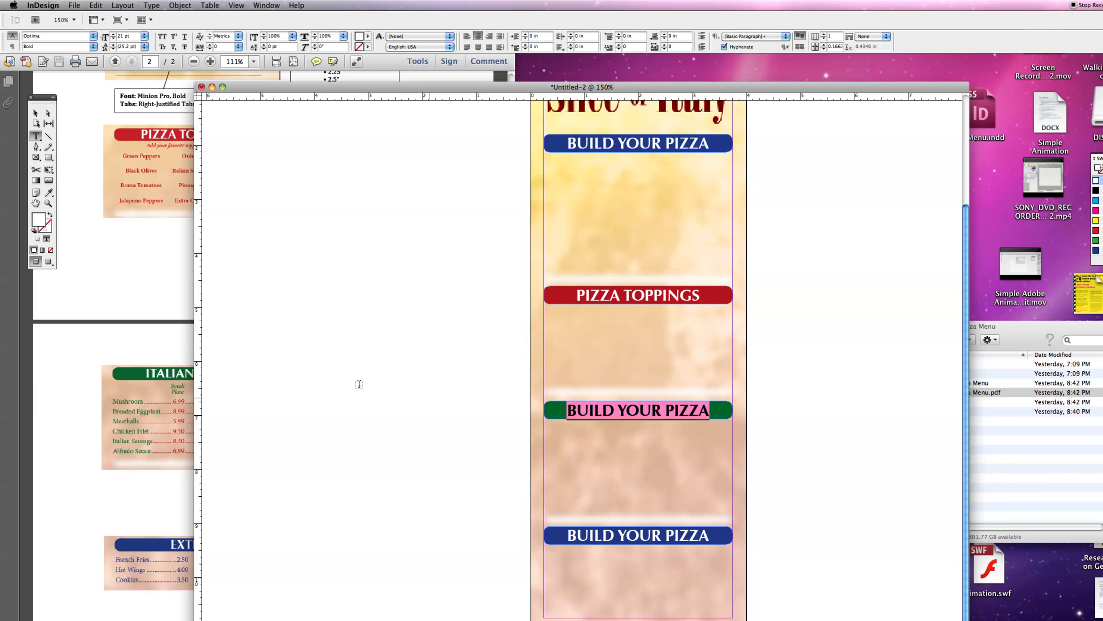
{"action": "left_click", "coordinate": [159, 374]}
{"action": "left_click", "coordinate": [657, 395]}
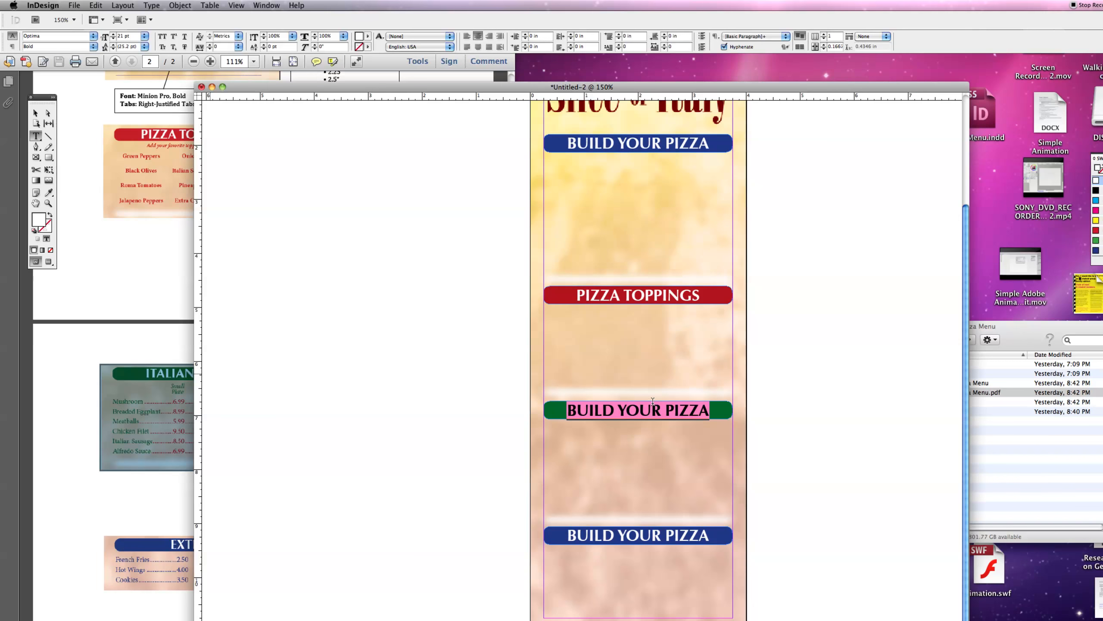
{"action": "type", "text": "ITALIAN PASTA"}
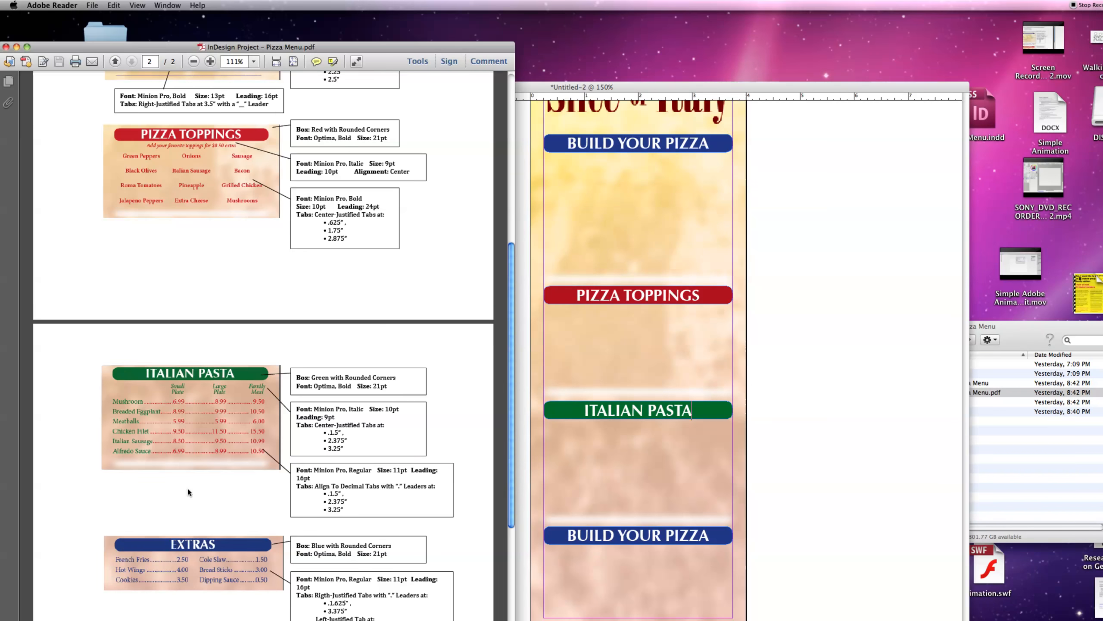
- Replace the last blue heading's text with EXTRAS
{"action": "left_click", "coordinate": [178, 546]}
{"action": "left_click", "coordinate": [555, 548]}
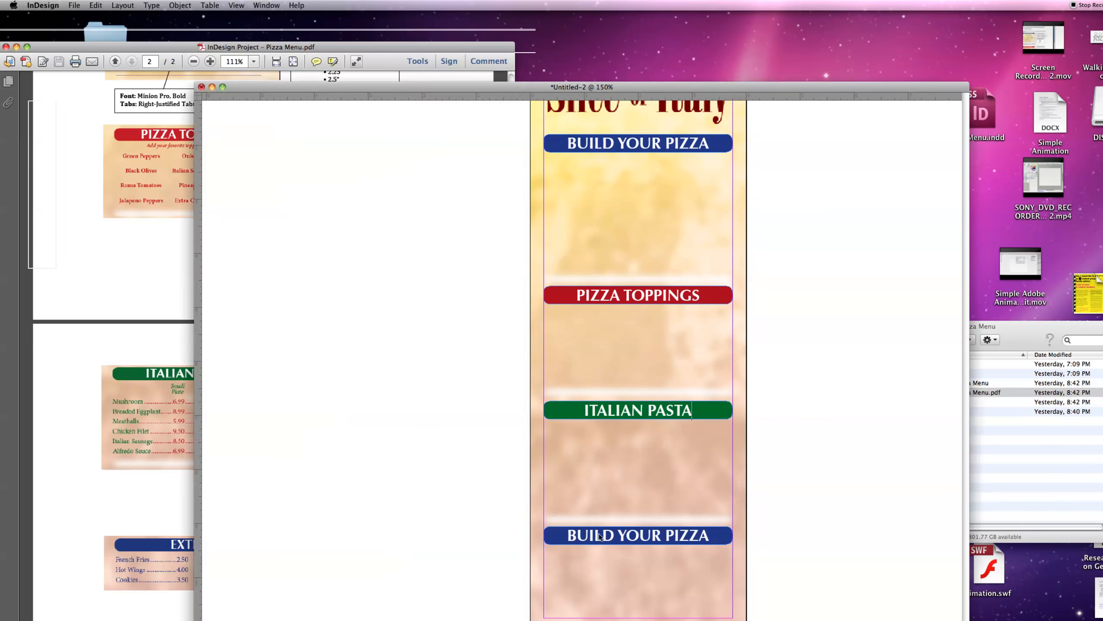
{"action": "triple_click", "coordinate": [555, 547]}
{"action": "type", "text": "EXTRAS"}
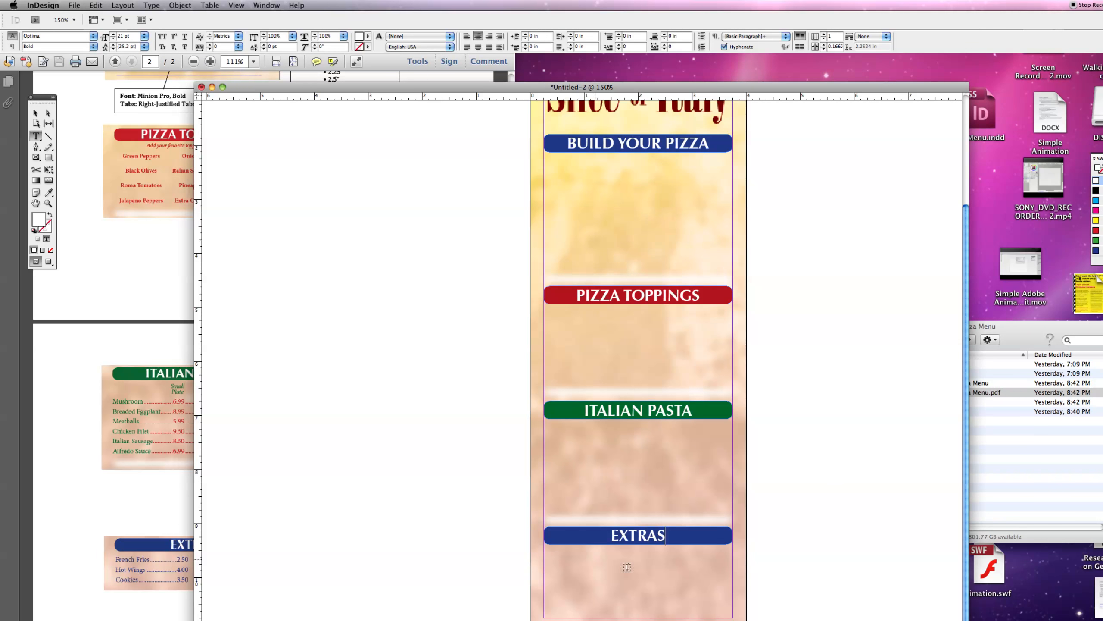
{"action": "left_click", "coordinate": [433, 418]}
{"action": "left_click_drag", "start_coordinate": [448, 84], "coordinate": [391, 59]}
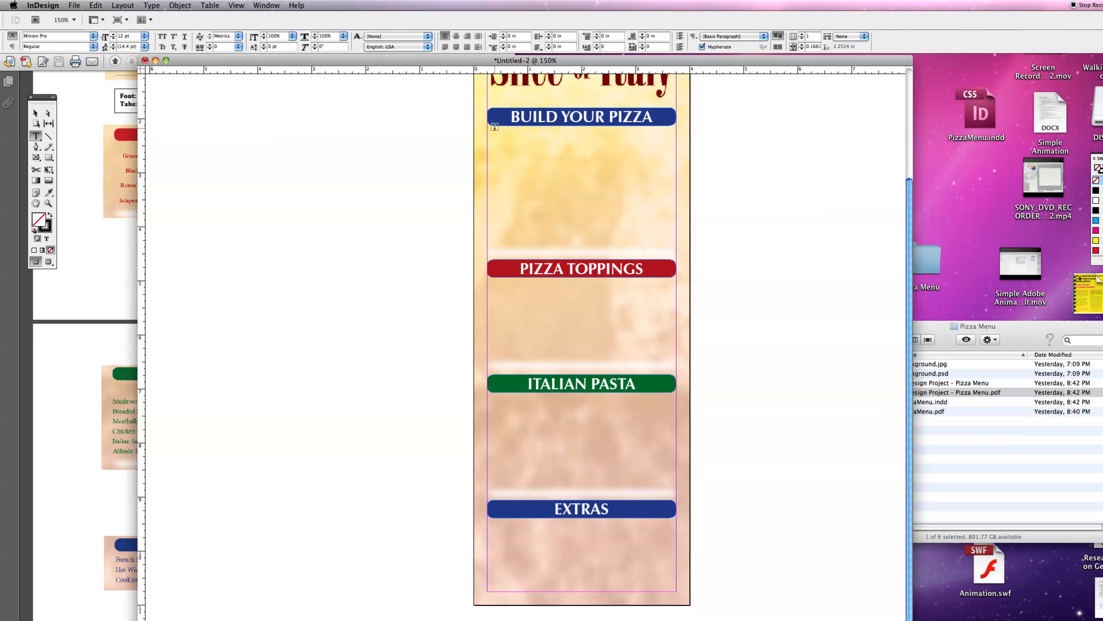
{"action": "key", "text": "super+1"}
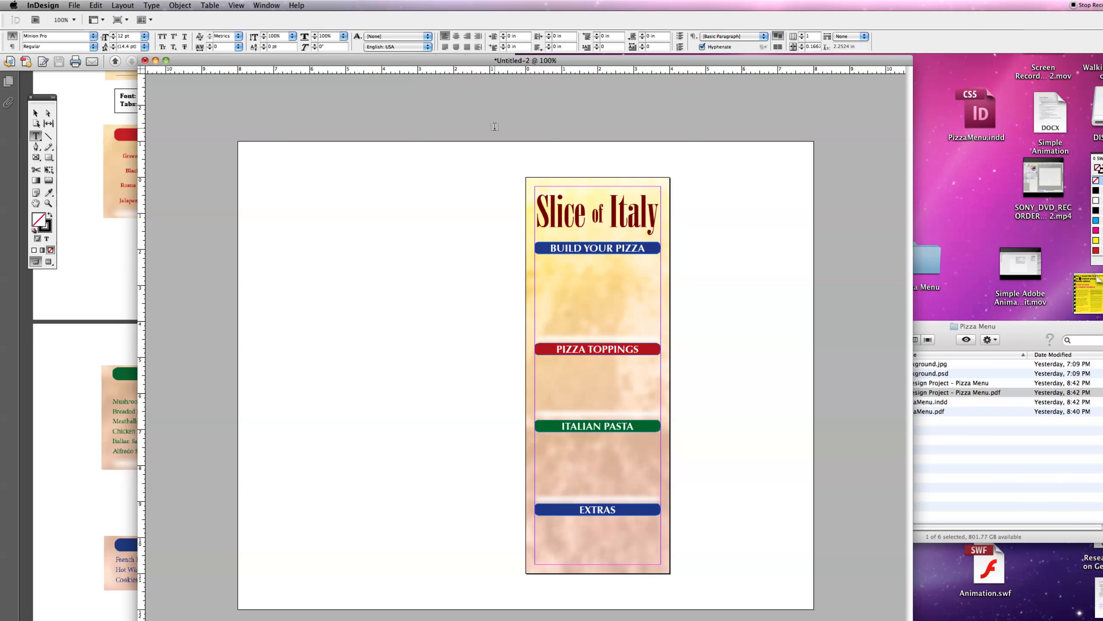
{"action": "key", "text": "super+equal"}
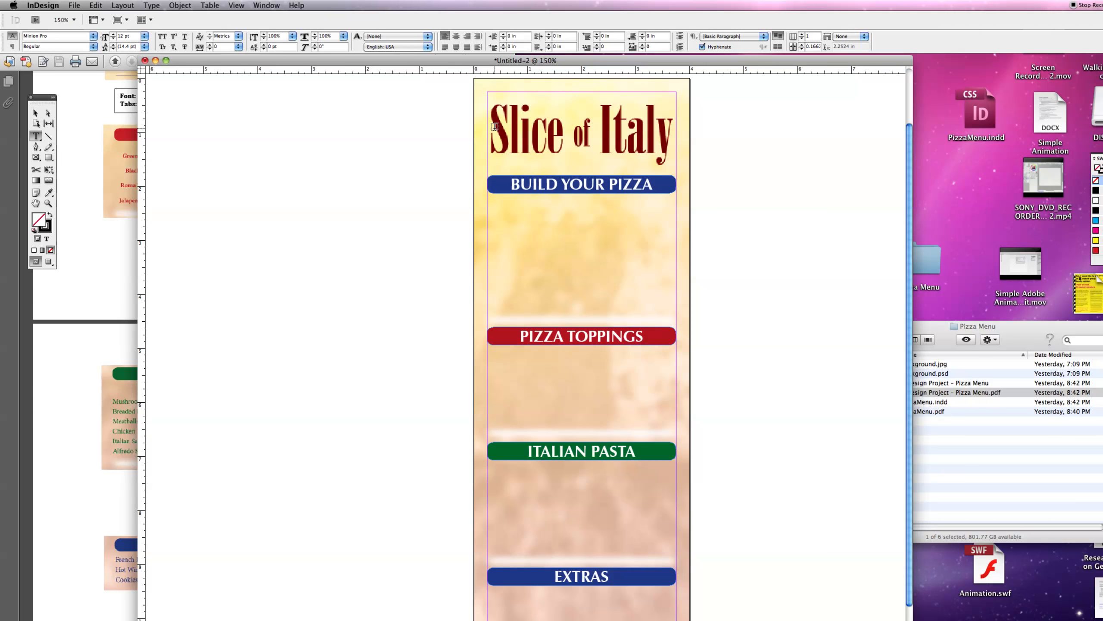